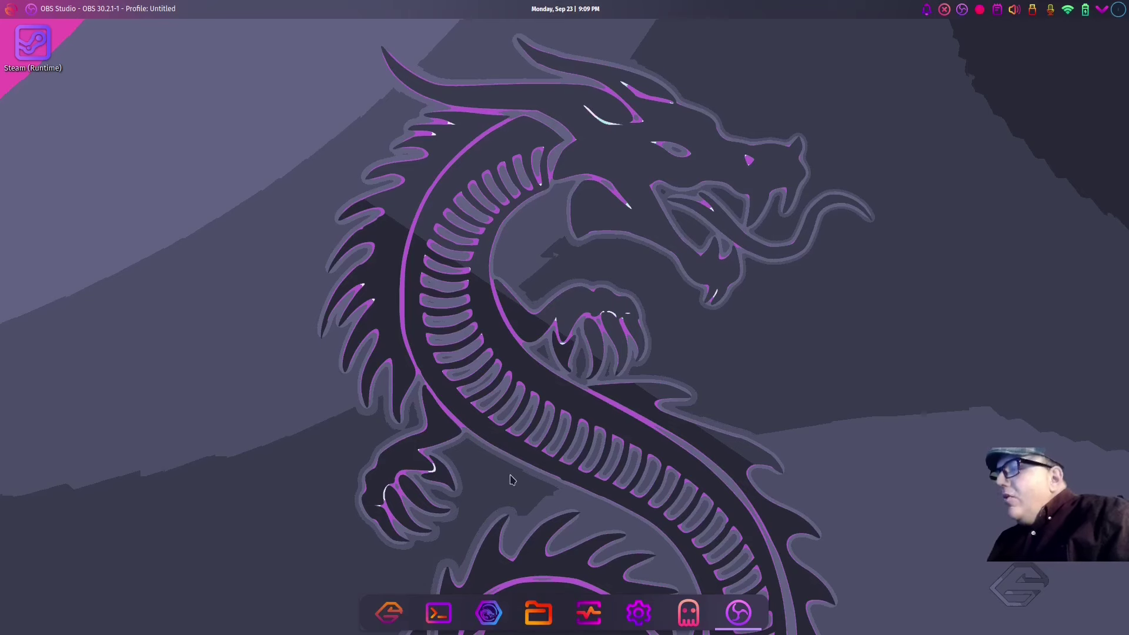
Launch FireDragon from the dock and open a new tab showing the start page shortcuts.
click(487, 615)
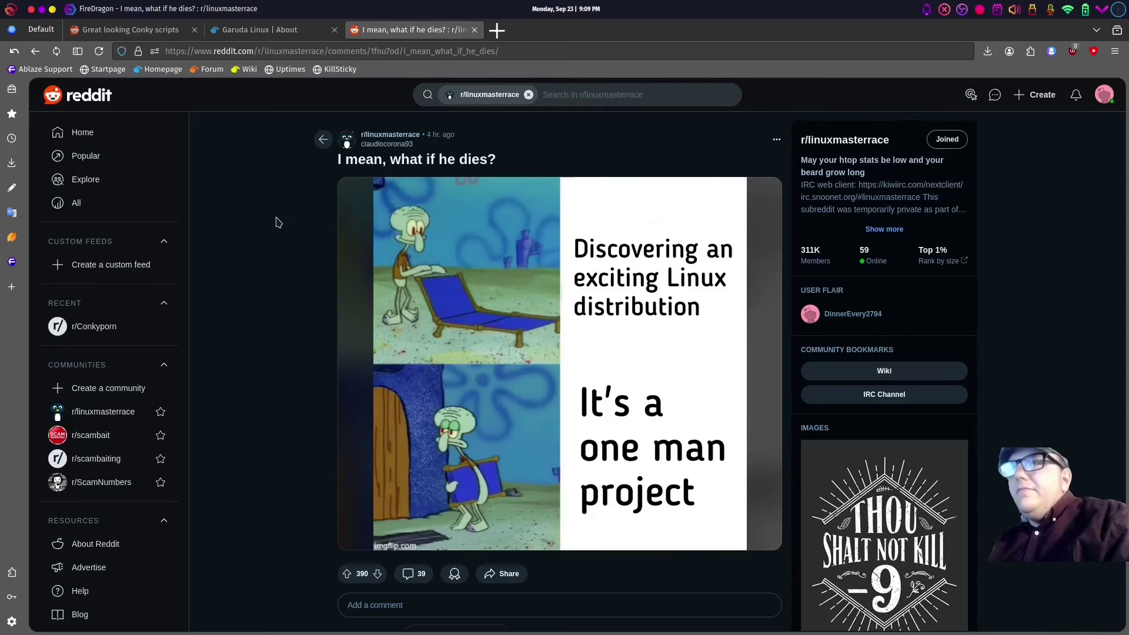
click(497, 30)
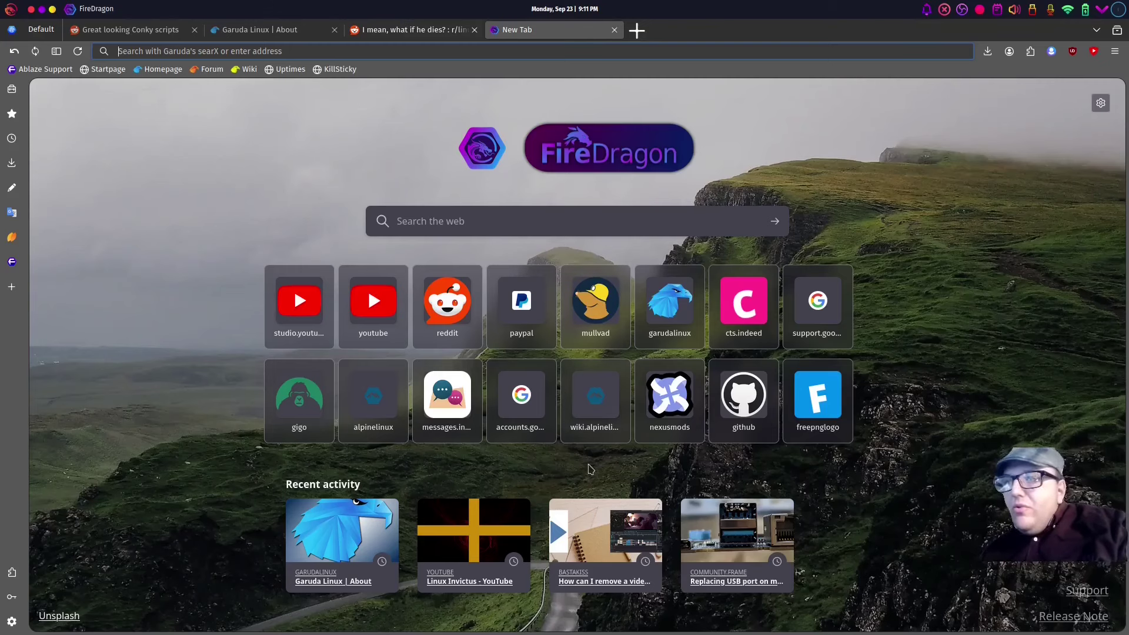
Open Konsole from the dock and enter the garuda-install command at the fish prompt, fixing typos.
mouse_move(457, 633)
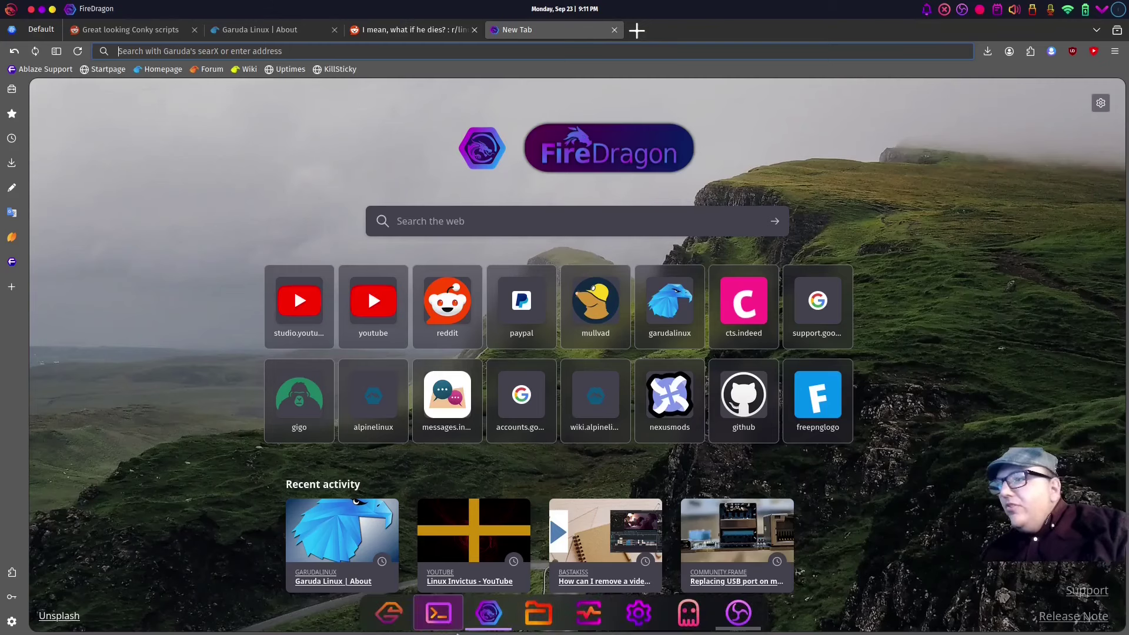
click(438, 613)
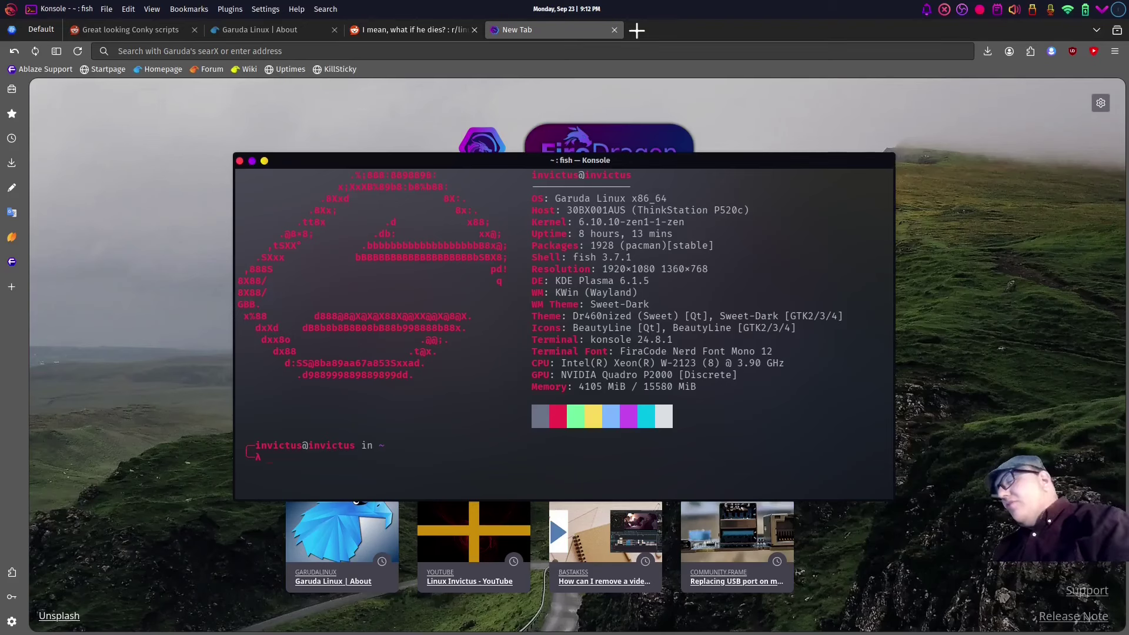
text(gard)
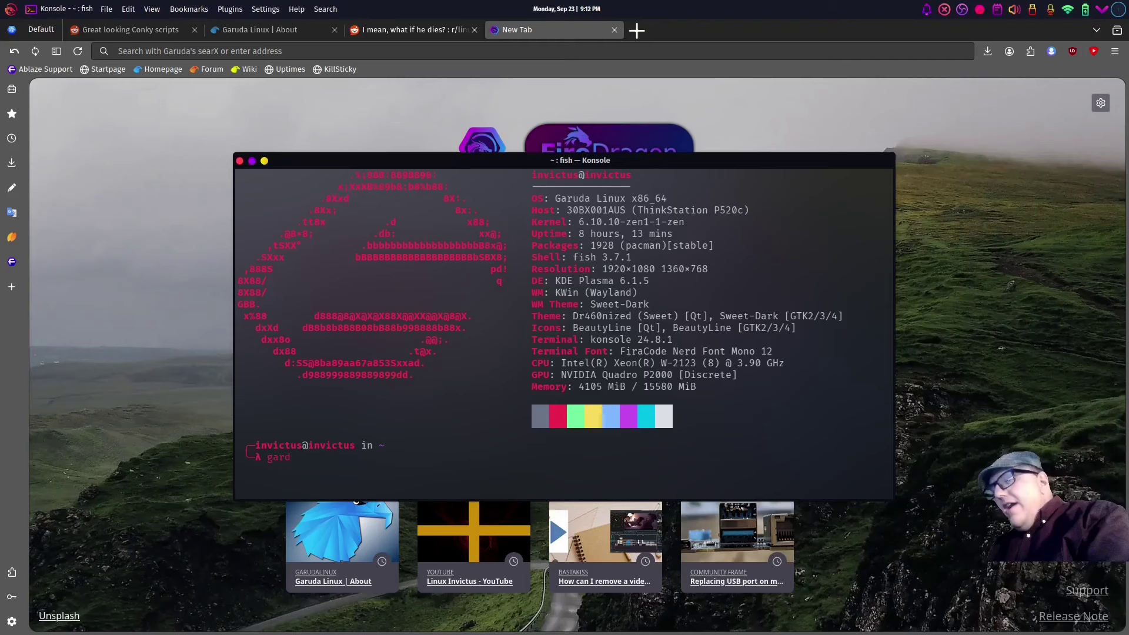
key(BackSpace)
key(BackSpace)
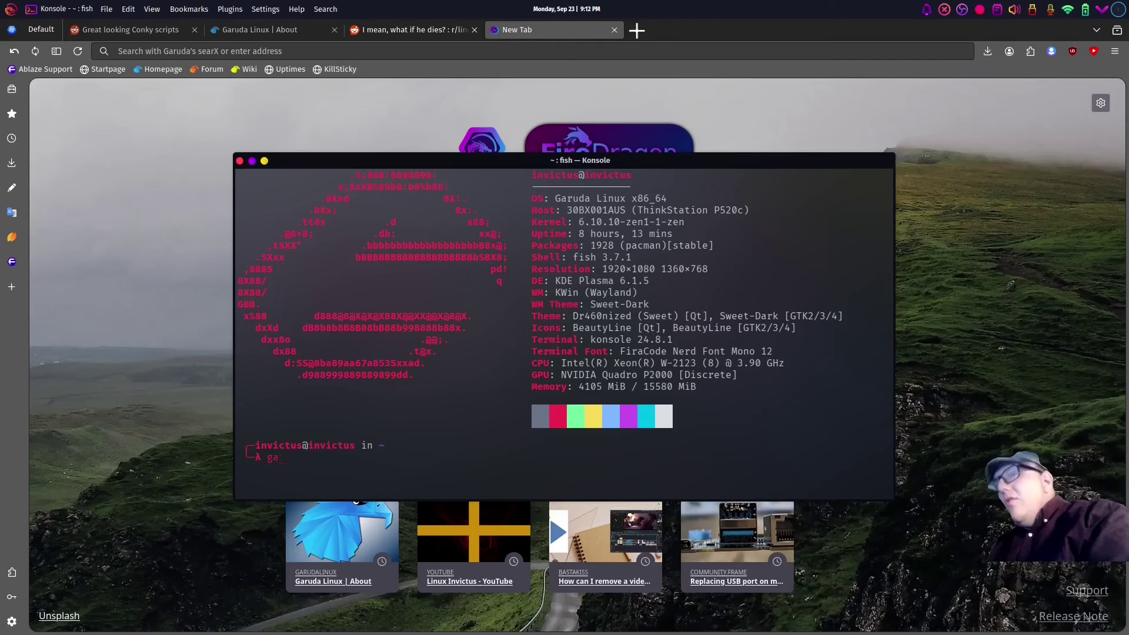
text(ruda-)
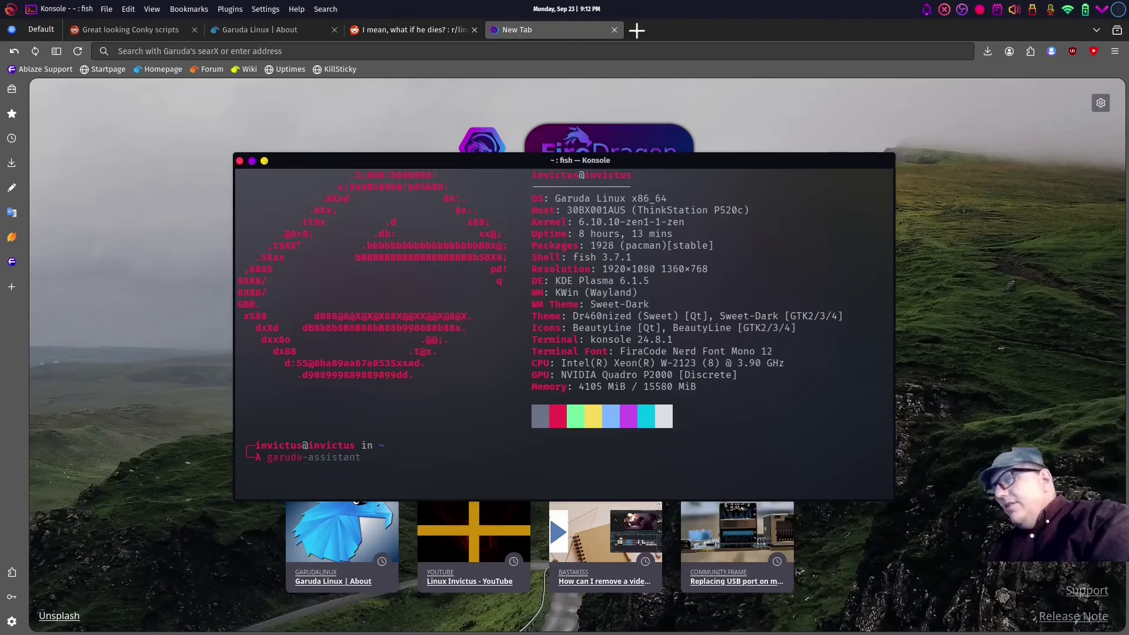
text(install)
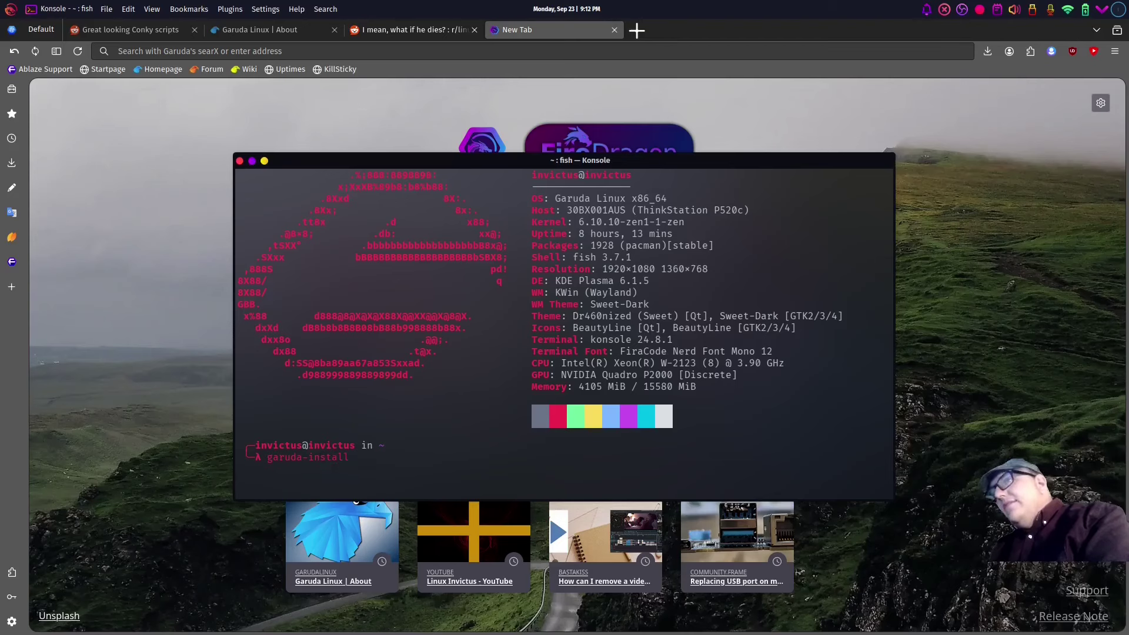
Run garuda-install, accept refreshing the pkgfile lists, and authenticate with the sudo password.
key(Return)
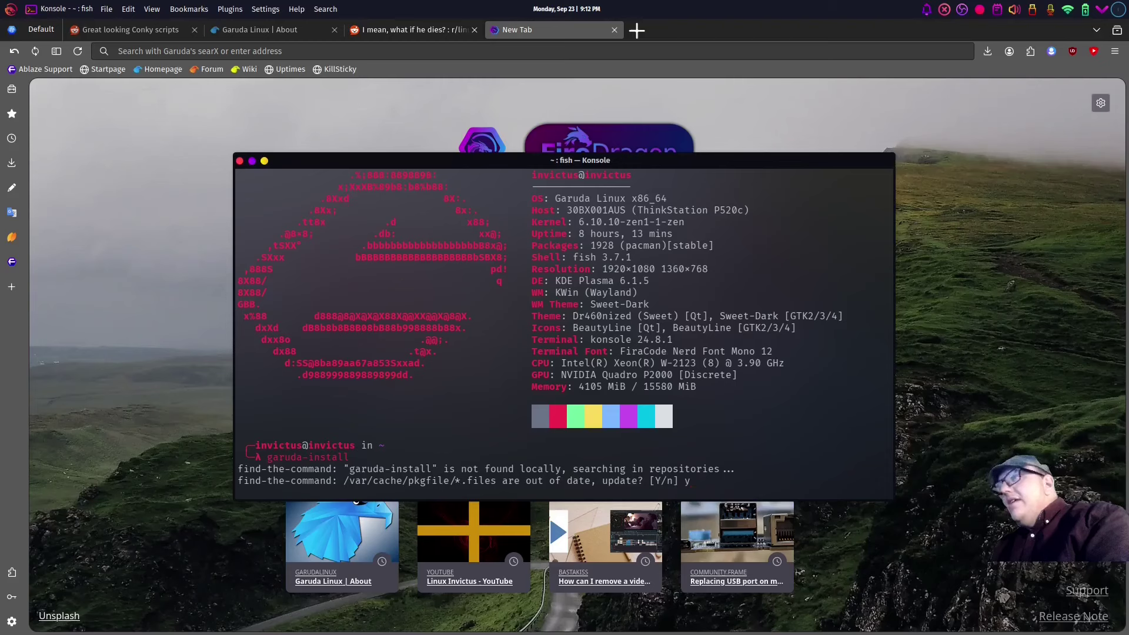
key(Return)
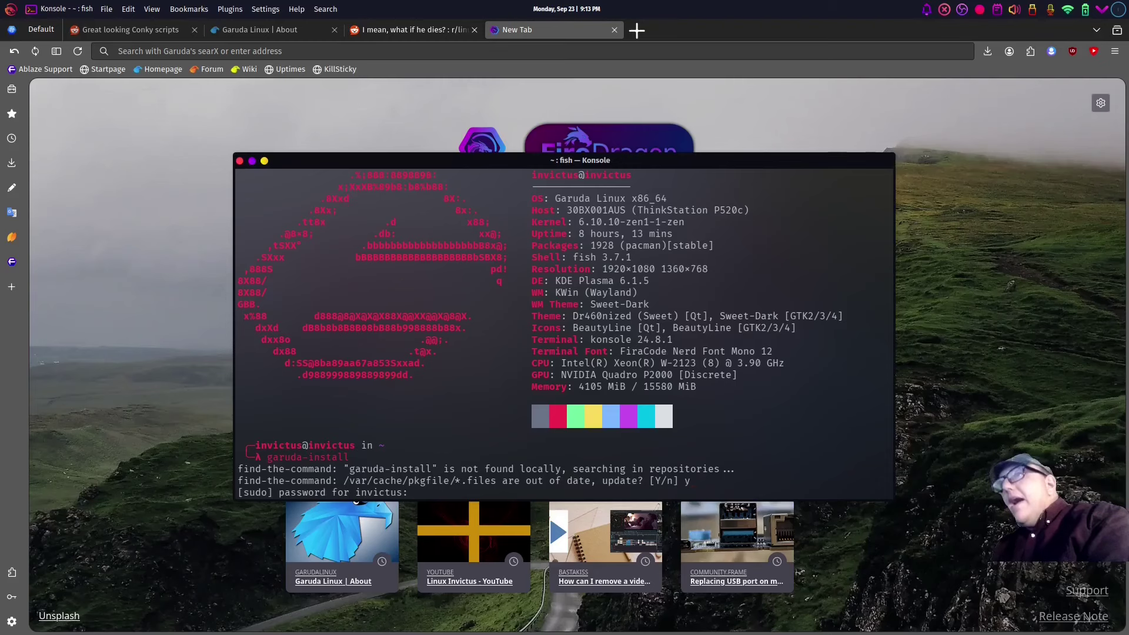
text(*****)
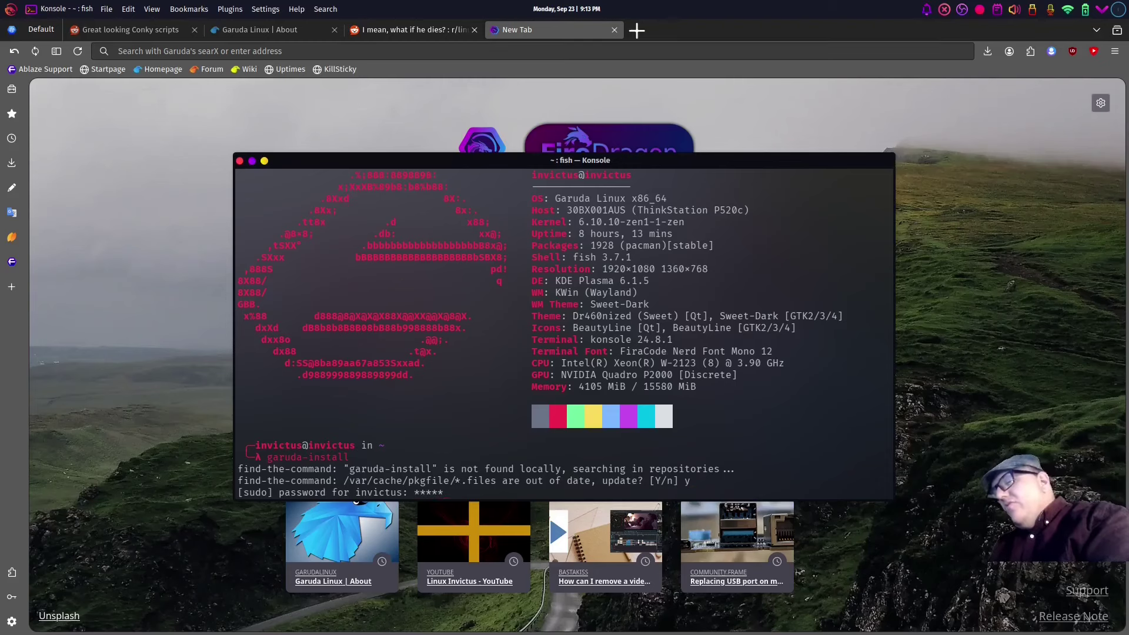
key(Return)
text(*******)
key(Return)
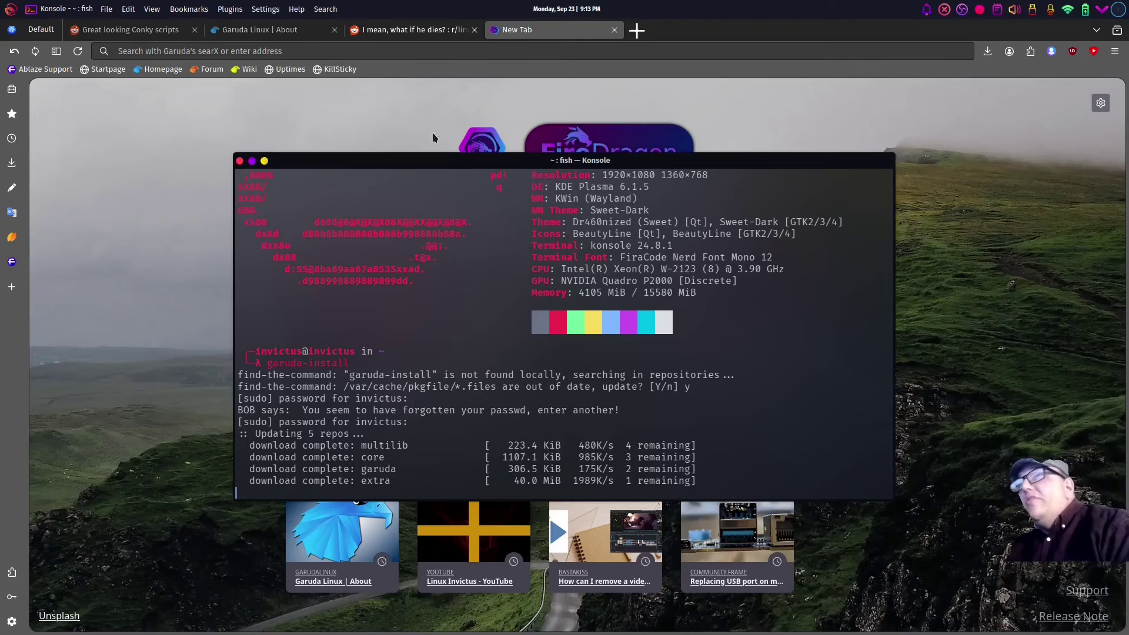
Minimize Konsole, open Dolphin on the home folder, and close the KDE Partition Manager window.
click(265, 161)
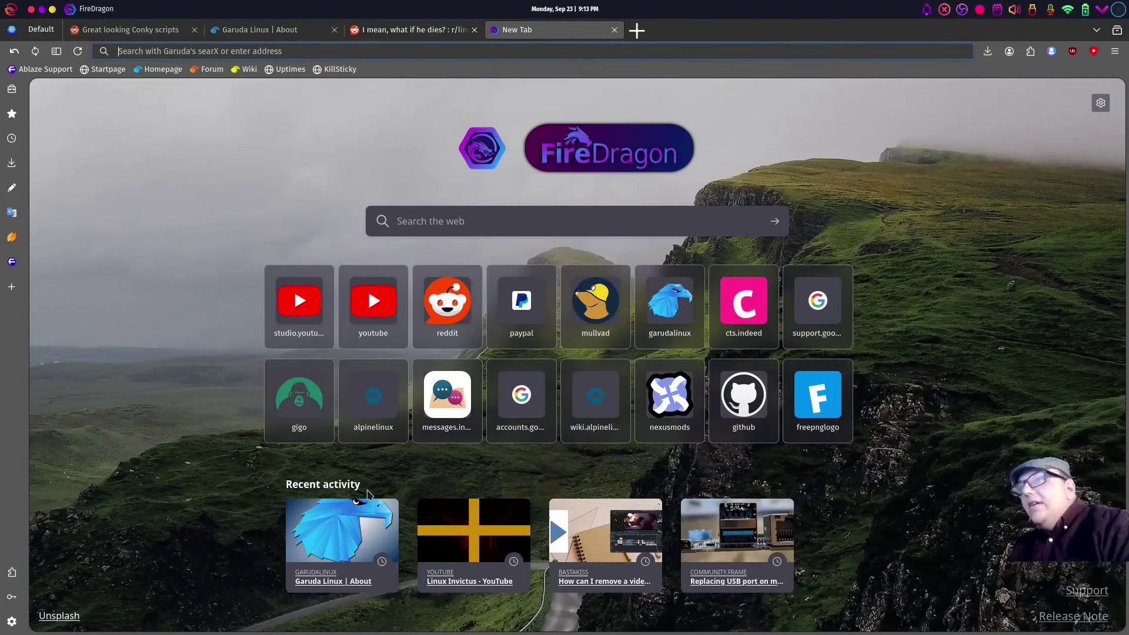
mouse_move(453, 629)
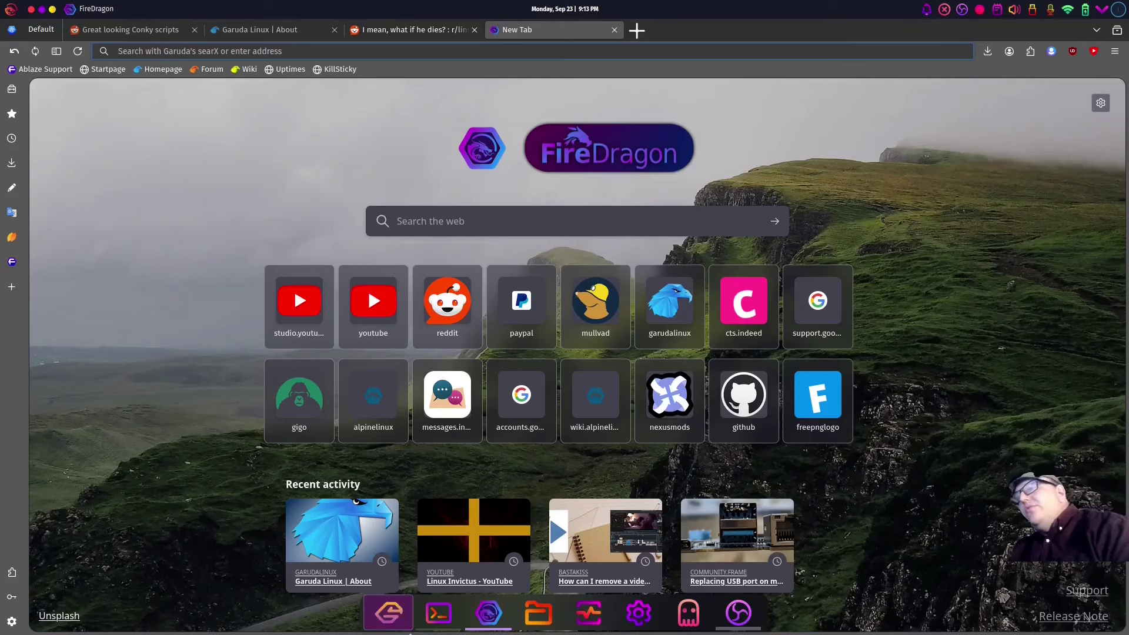
click(545, 619)
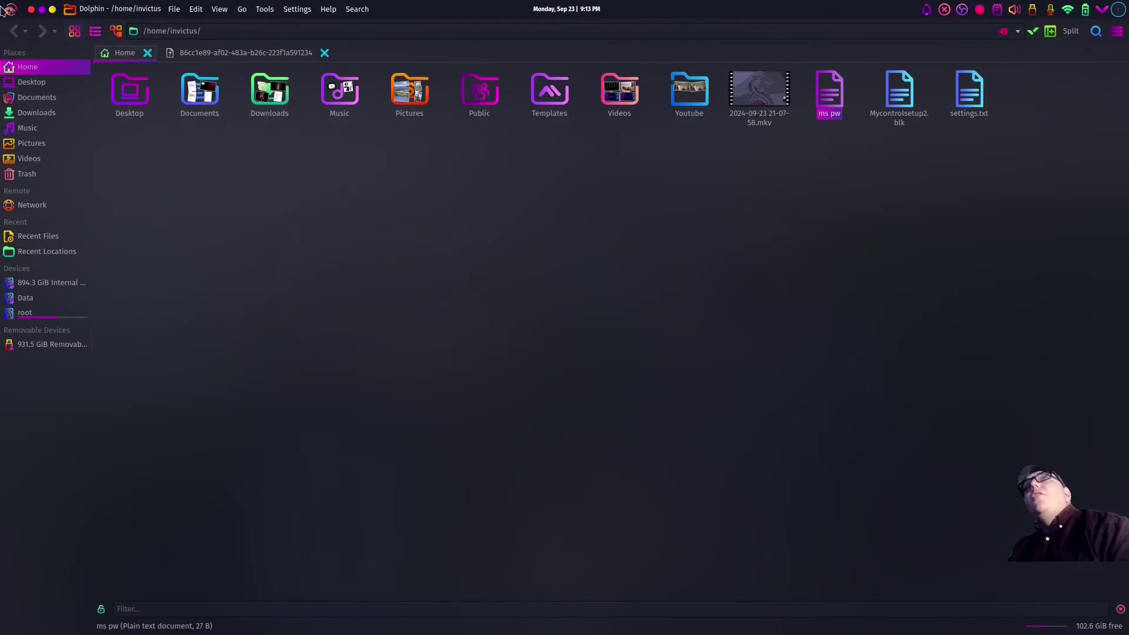
key(super)
click(53, 199)
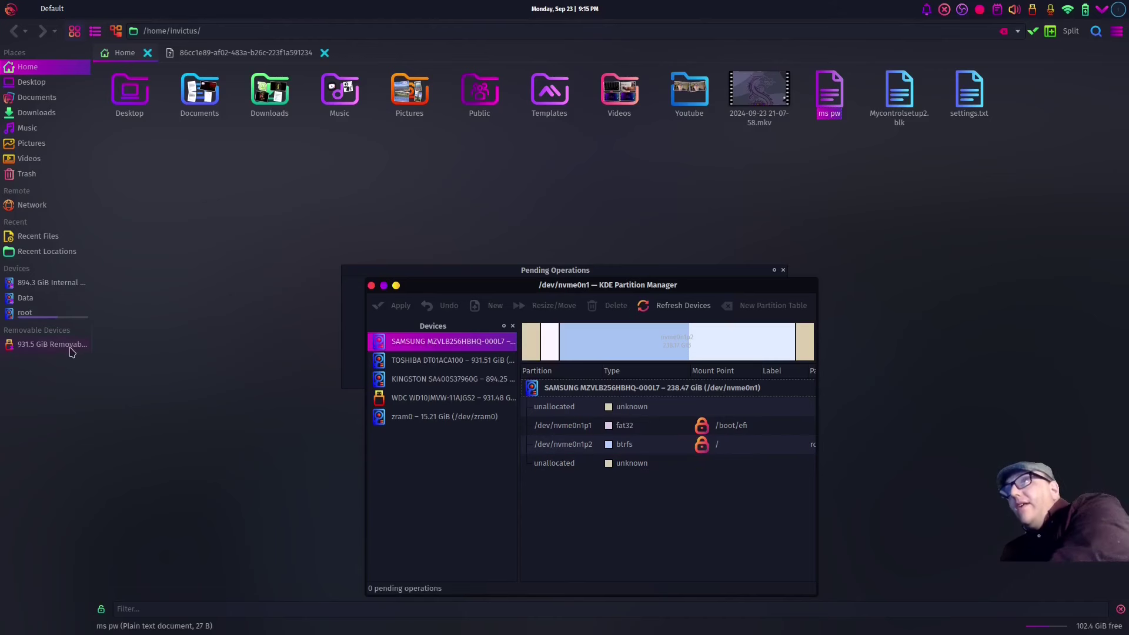
click(371, 286)
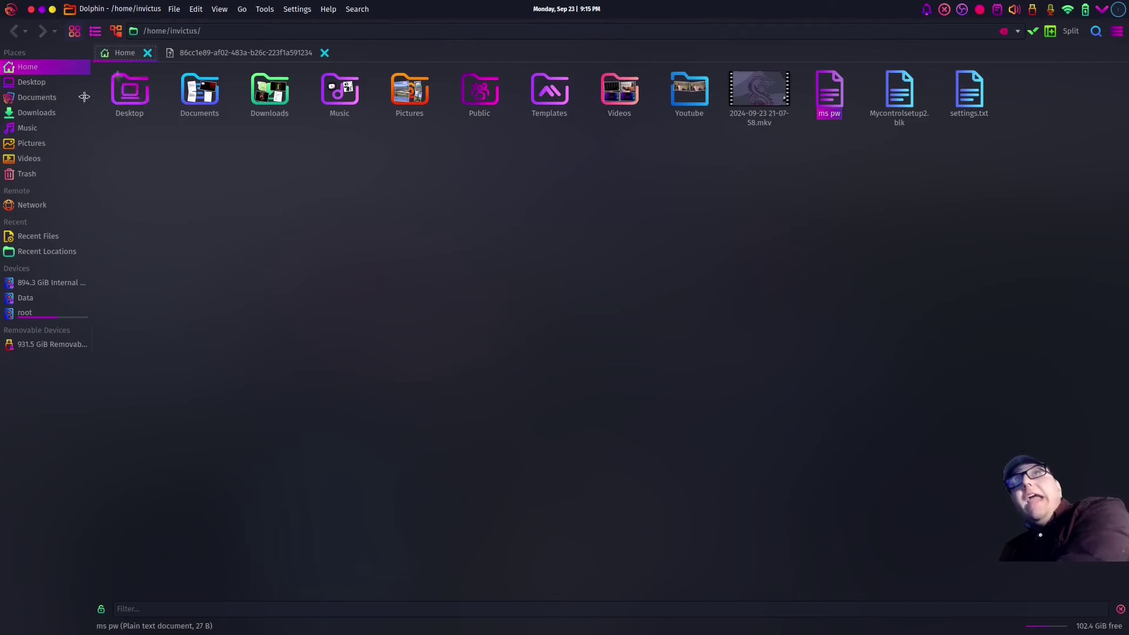
Open the application launcher, scroll through the Games category, then switch to Utilities.
click(13, 9)
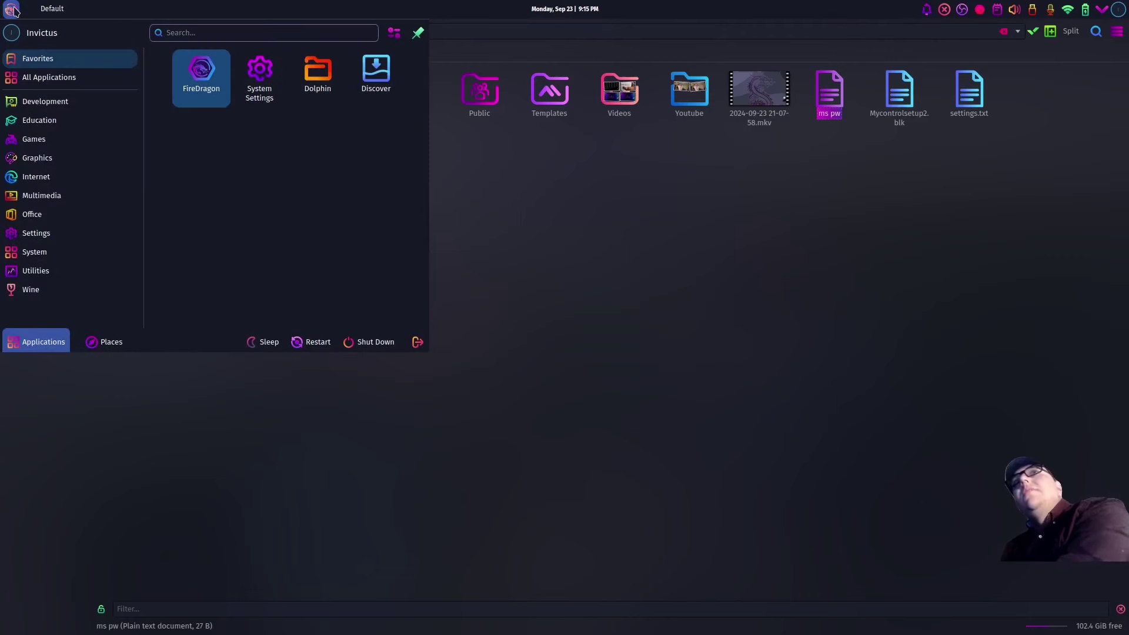
mouse_move(34, 139)
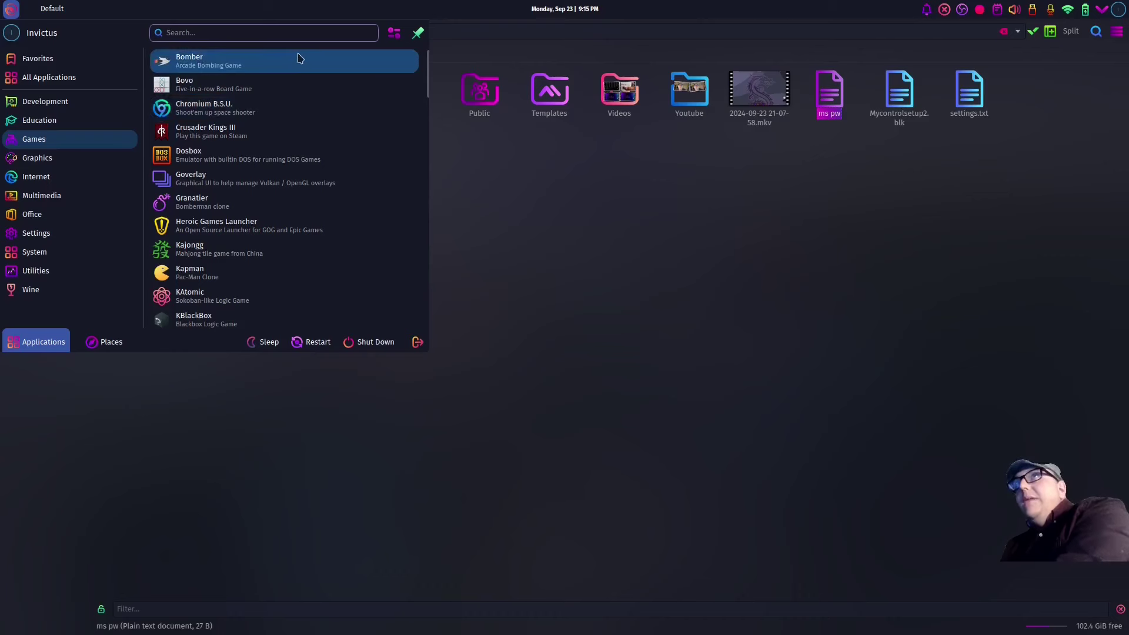
scroll(259, 149, down, 4)
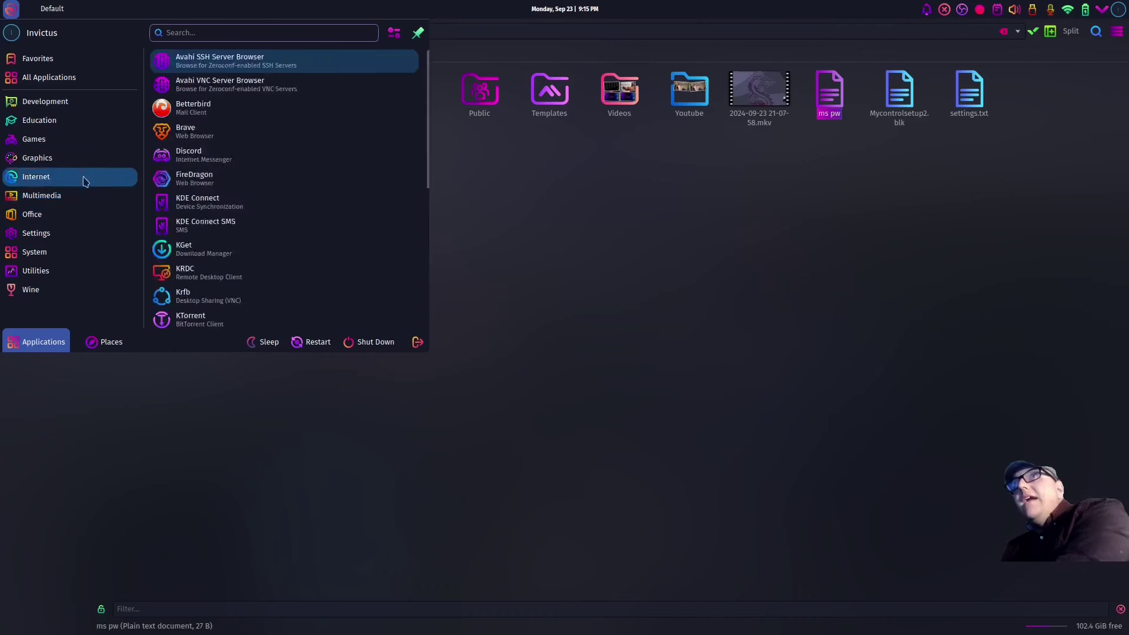
scroll(293, 185, down, 3)
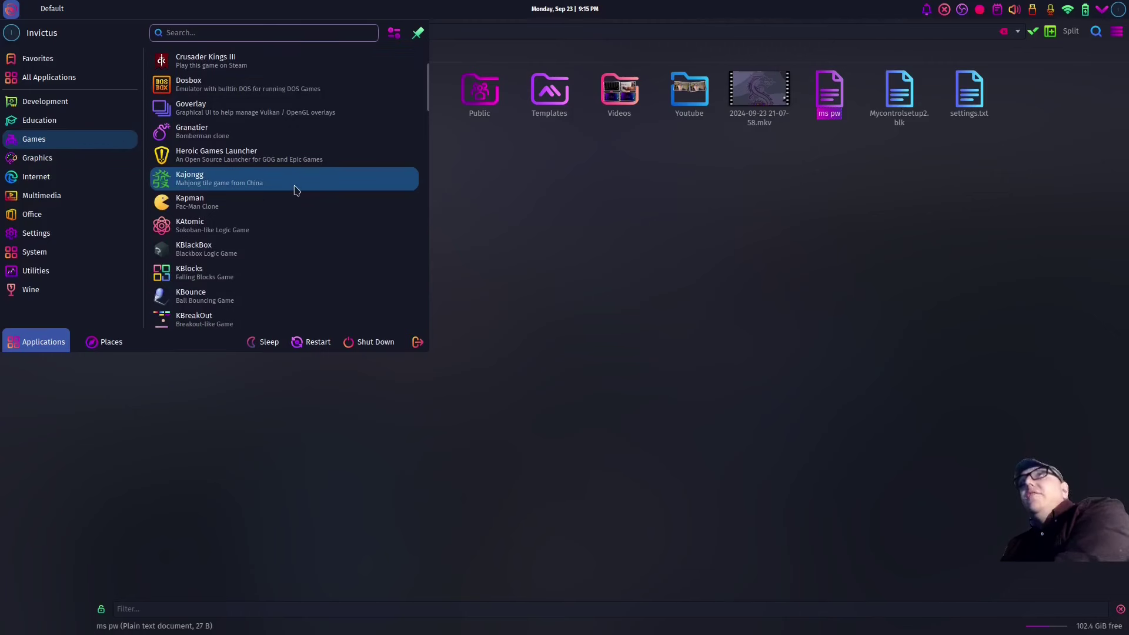
scroll(296, 190, down, 9)
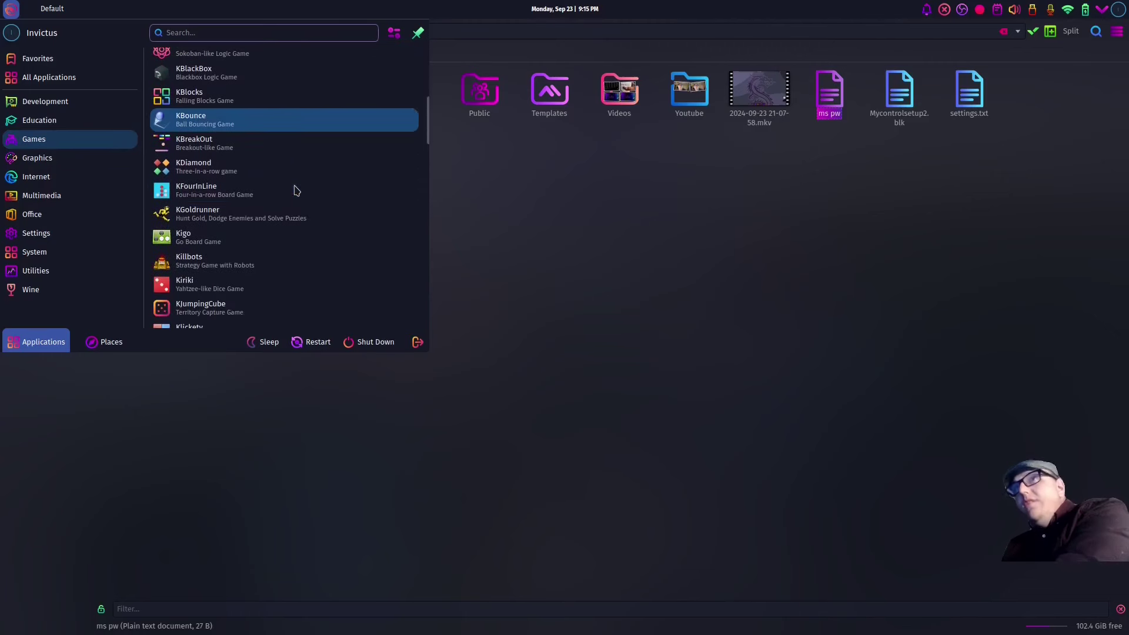
scroll(295, 190, down, 3)
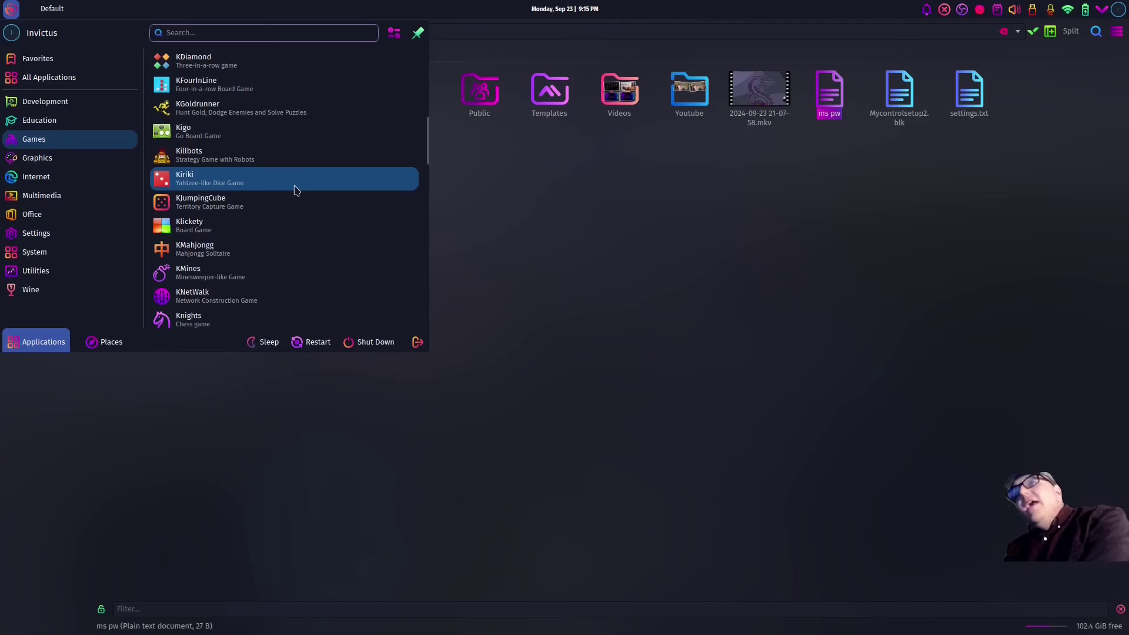
scroll(296, 190, down, 6)
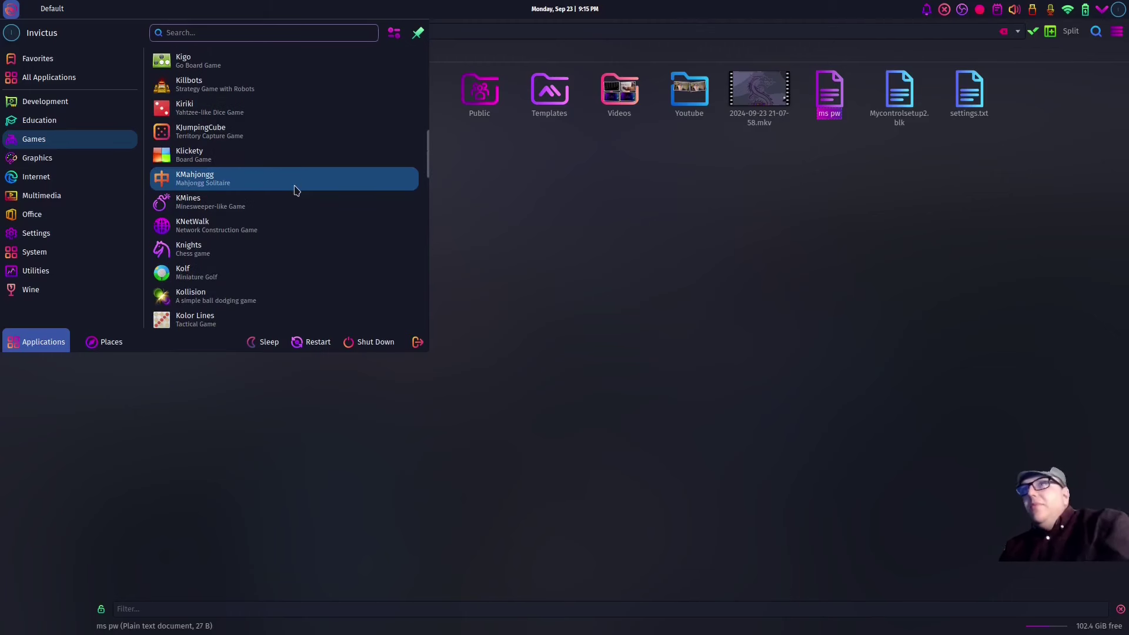
scroll(296, 190, down, 5)
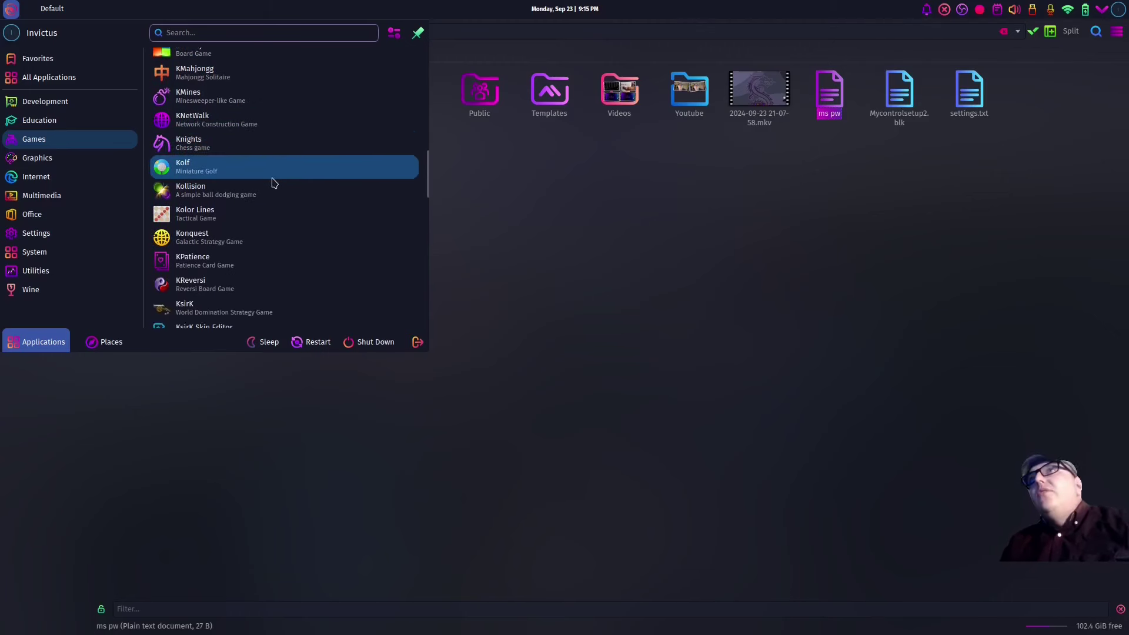
scroll(272, 183, down, 3)
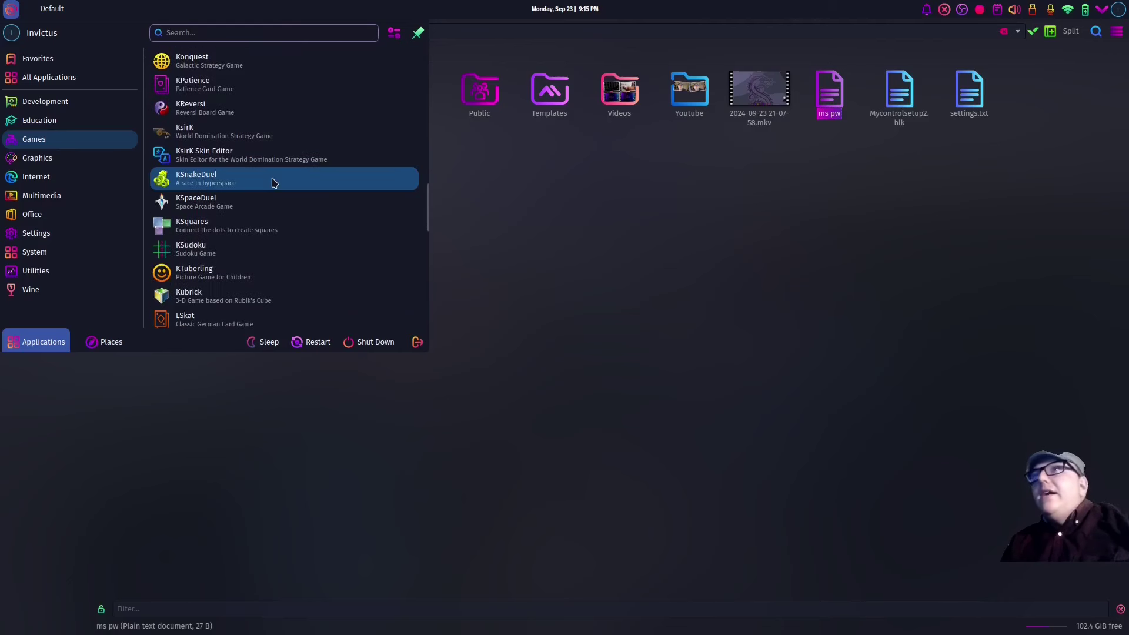
scroll(271, 182, down, 13)
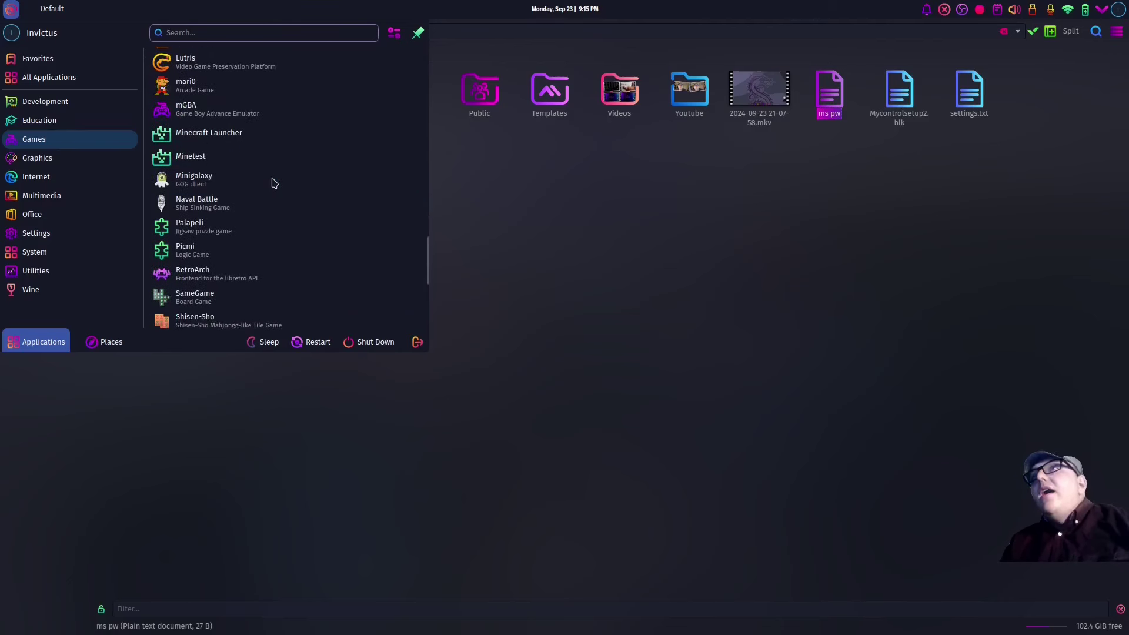
scroll(271, 182, down, 10)
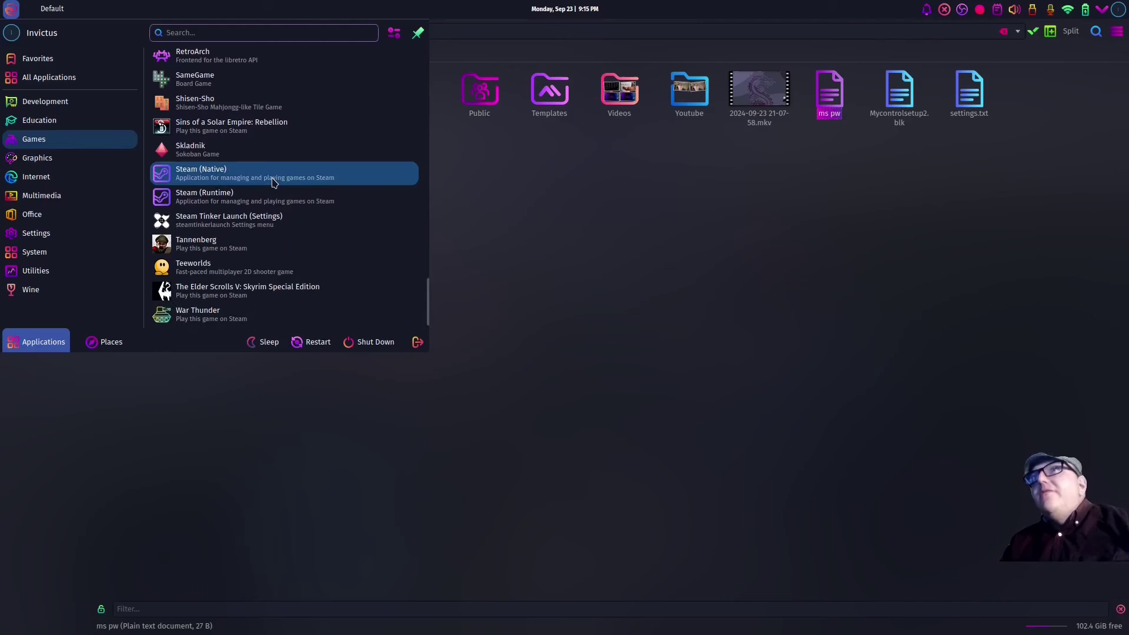
scroll(271, 182, up, 5)
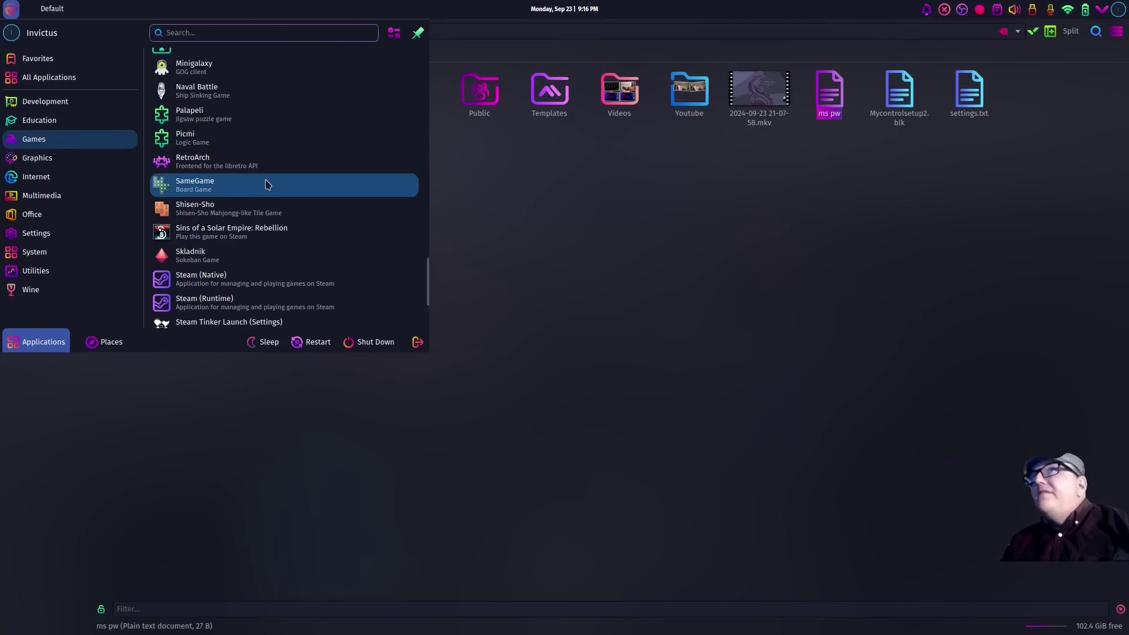
mouse_move(67, 276)
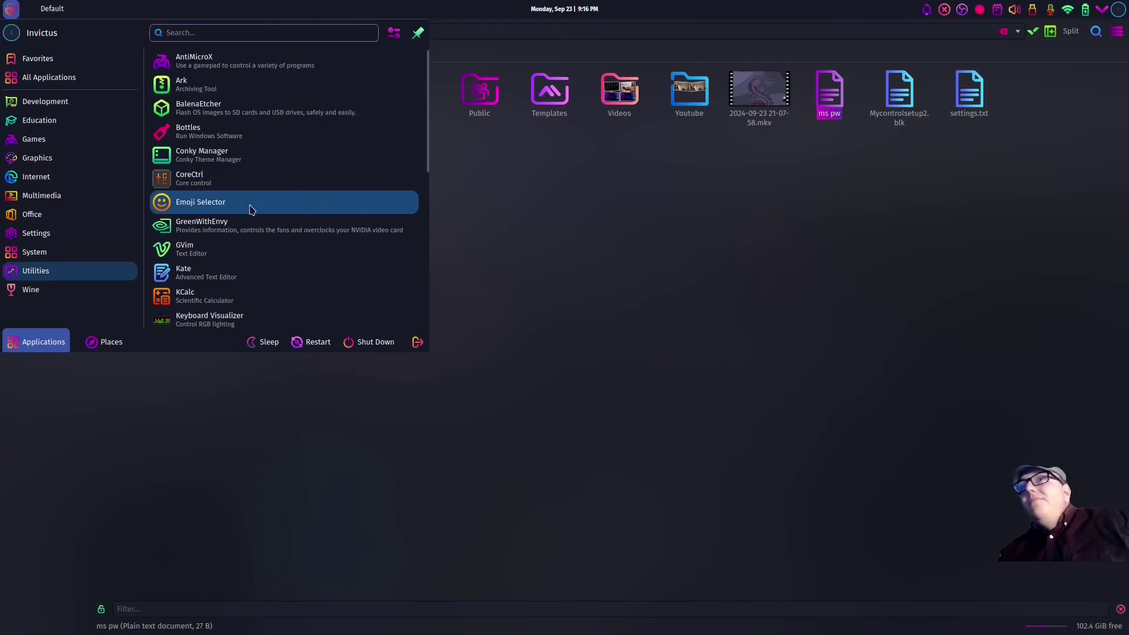
Scroll the Utilities list past KWrite, Micro, OpenRGB, Protontricks and Vim down to Winetricks.
scroll(247, 206, down, 2)
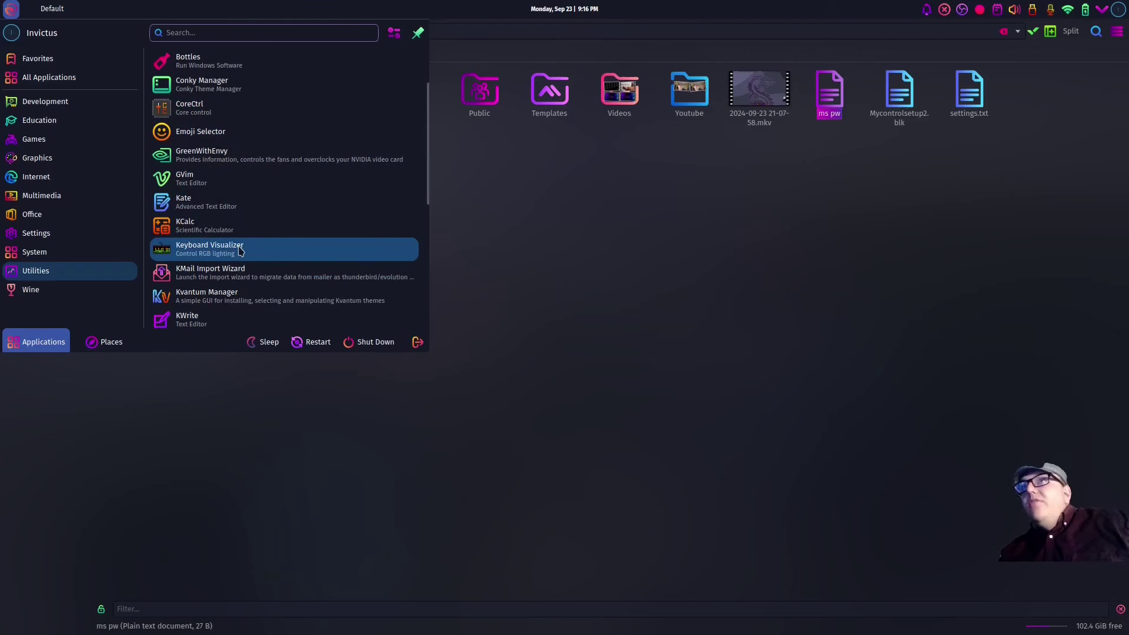
scroll(241, 252, down, 2)
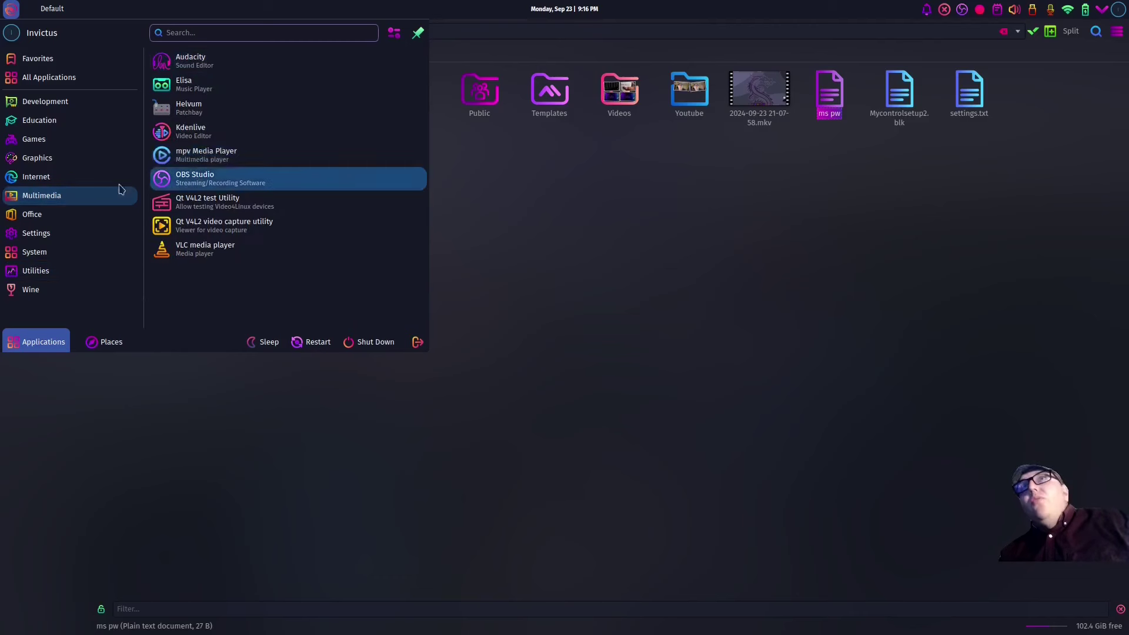
scroll(257, 277, down, 1)
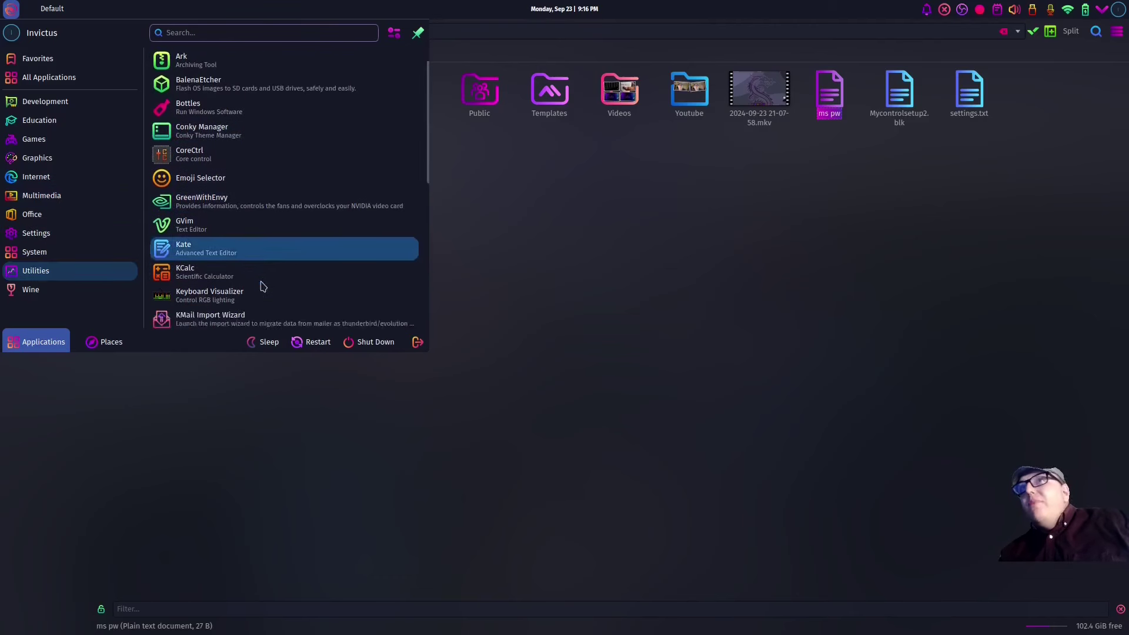
scroll(251, 266, down, 6)
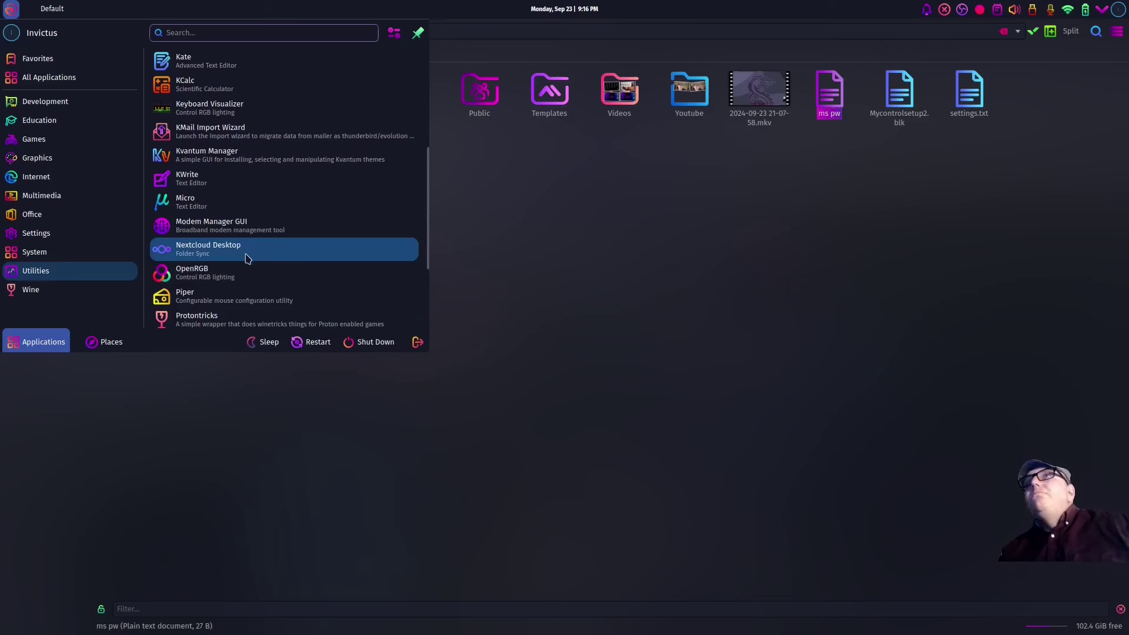
scroll(247, 254, down, 5)
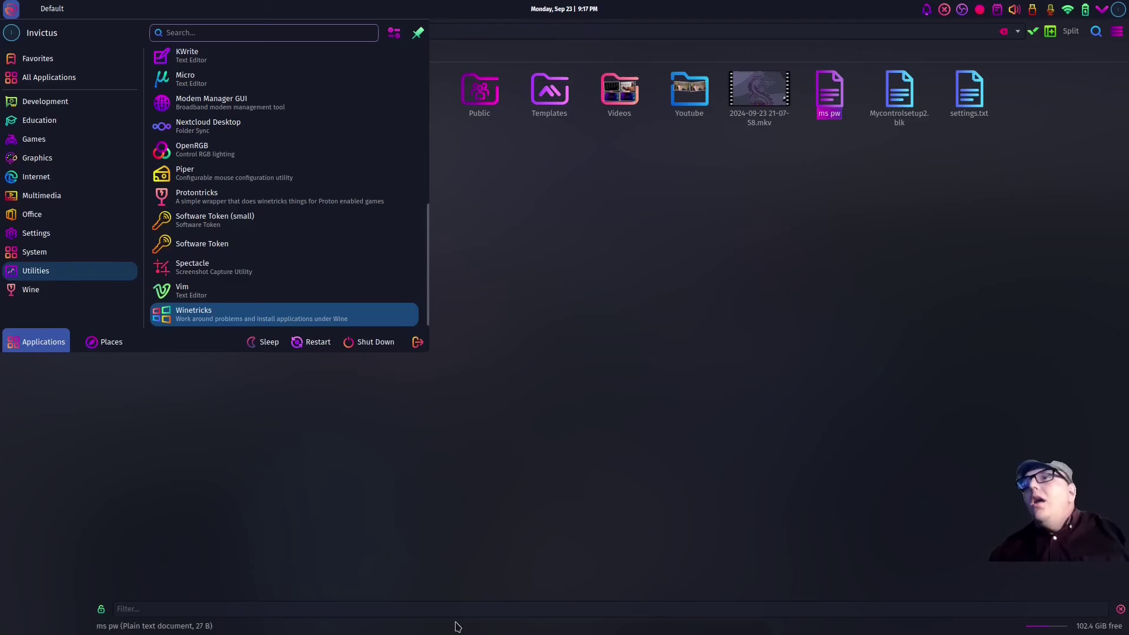
Dismiss the launcher, start Garuda Welcome, and show Garuda Assistant's System Components tab.
click(532, 446)
mouse_move(438, 625)
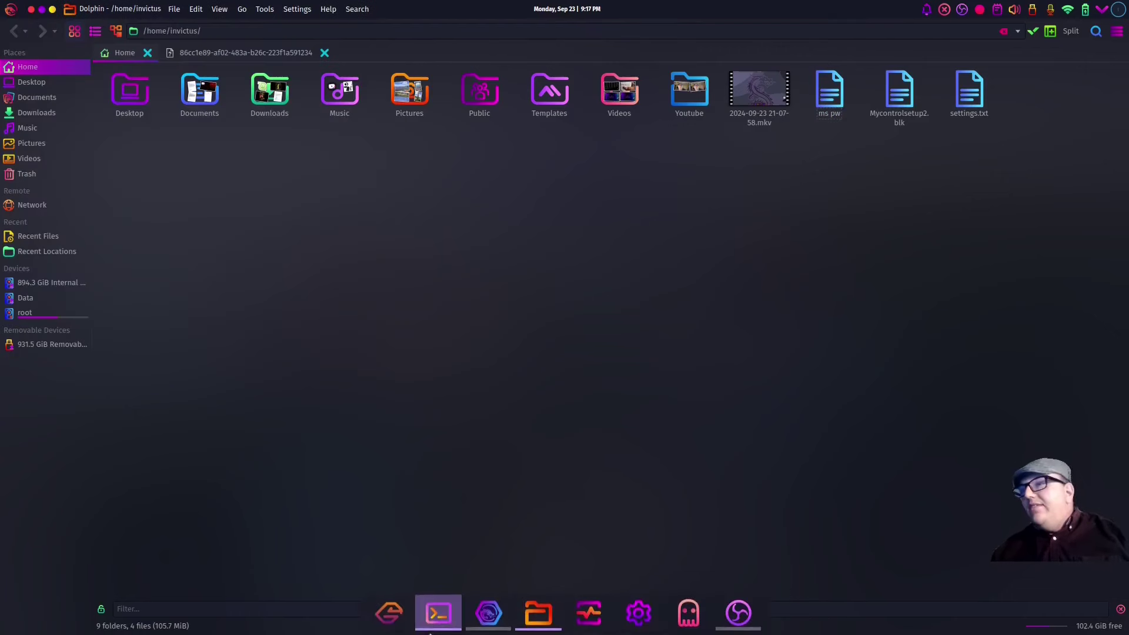
click(383, 614)
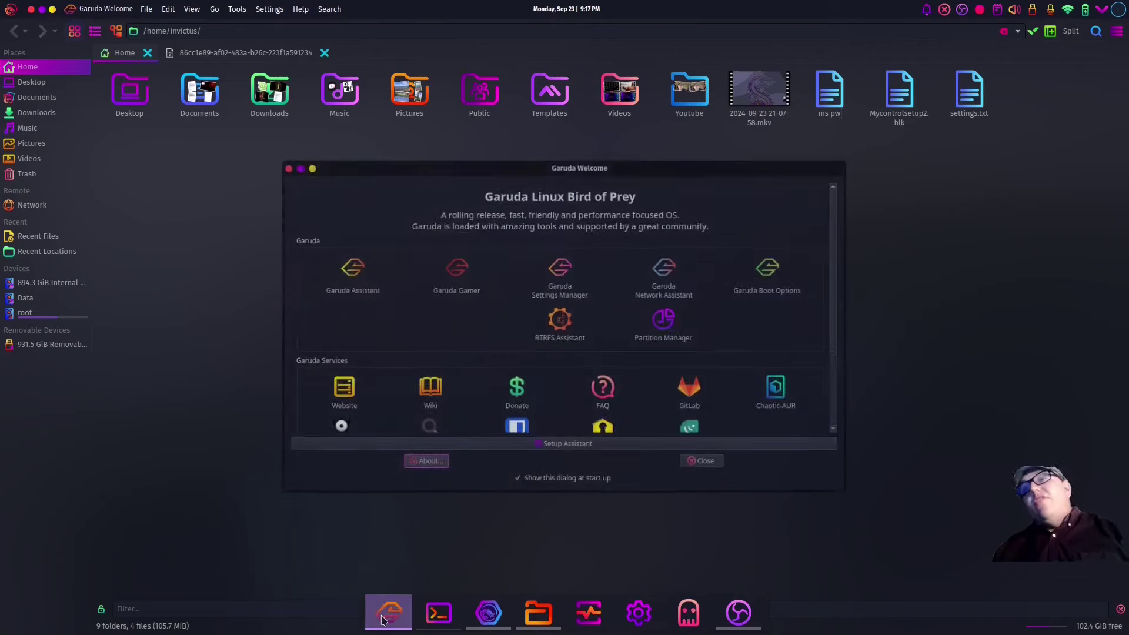
mouse_move(382, 620)
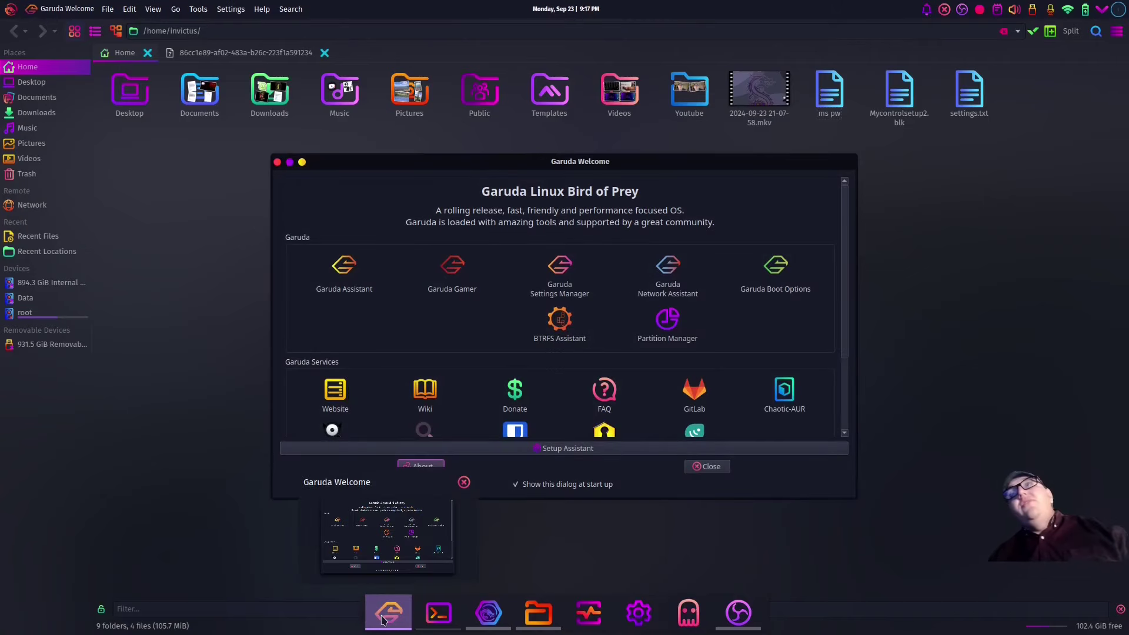
click(345, 274)
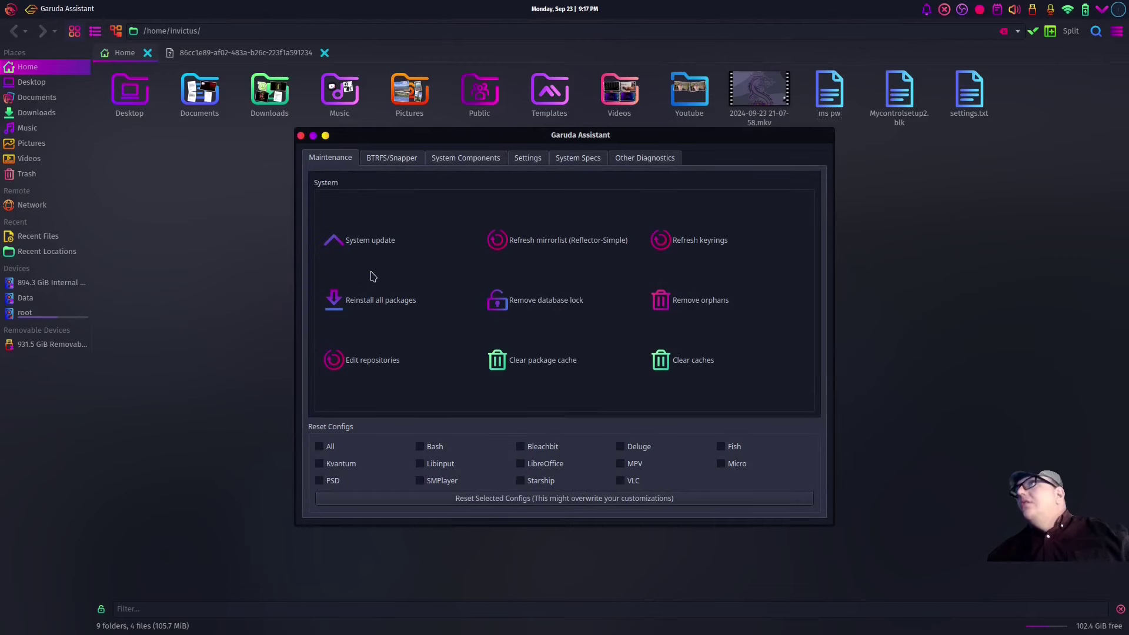
click(482, 160)
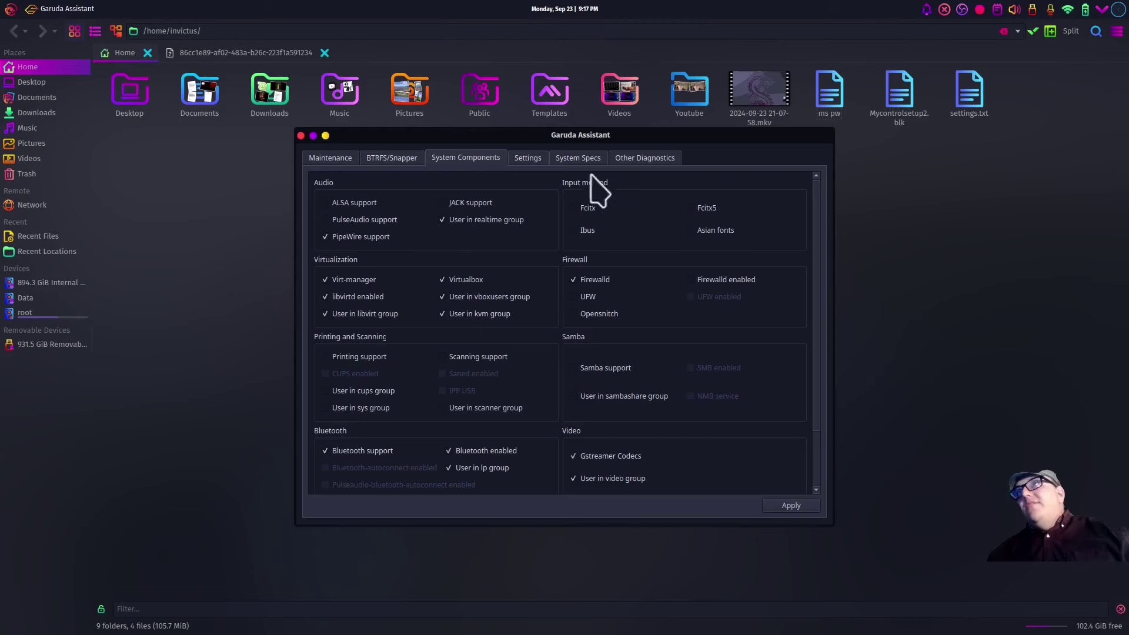
Open Garuda Gamer, browse the Emulators tab, then review the Gamer tab's launchers, WINE and tools.
click(330, 158)
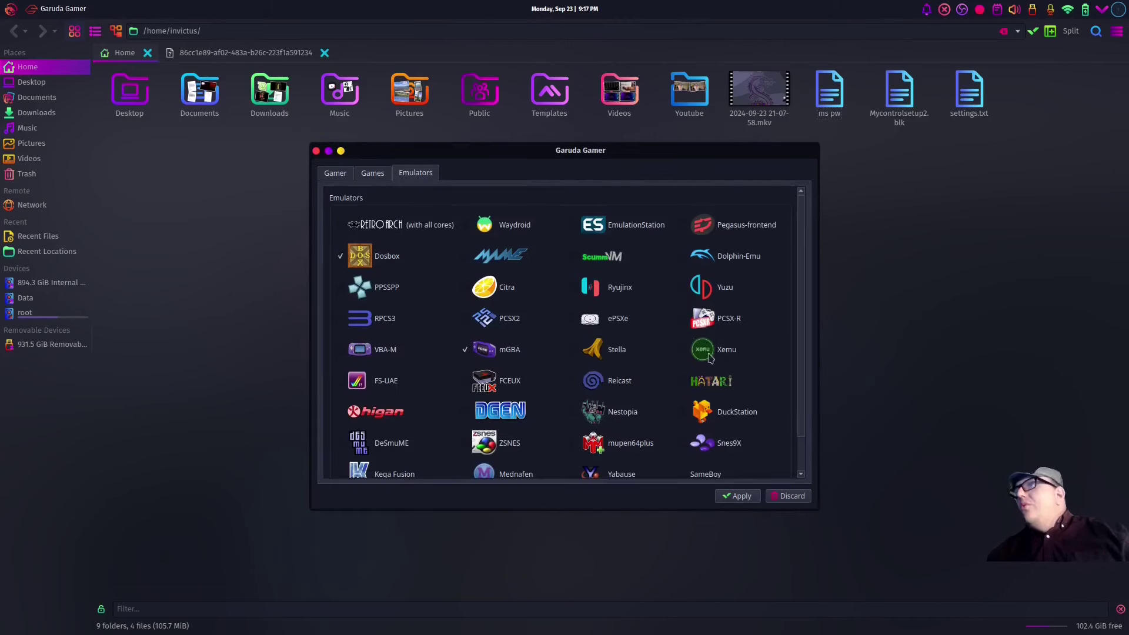
scroll(694, 344, down, 2)
scroll(694, 343, up, 2)
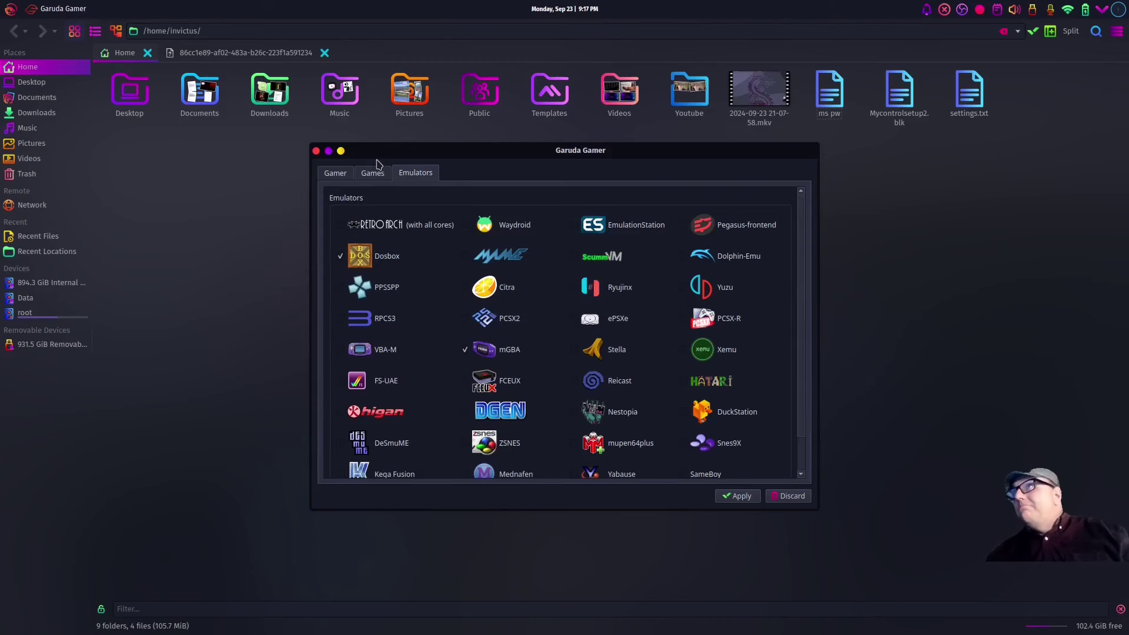
click(335, 173)
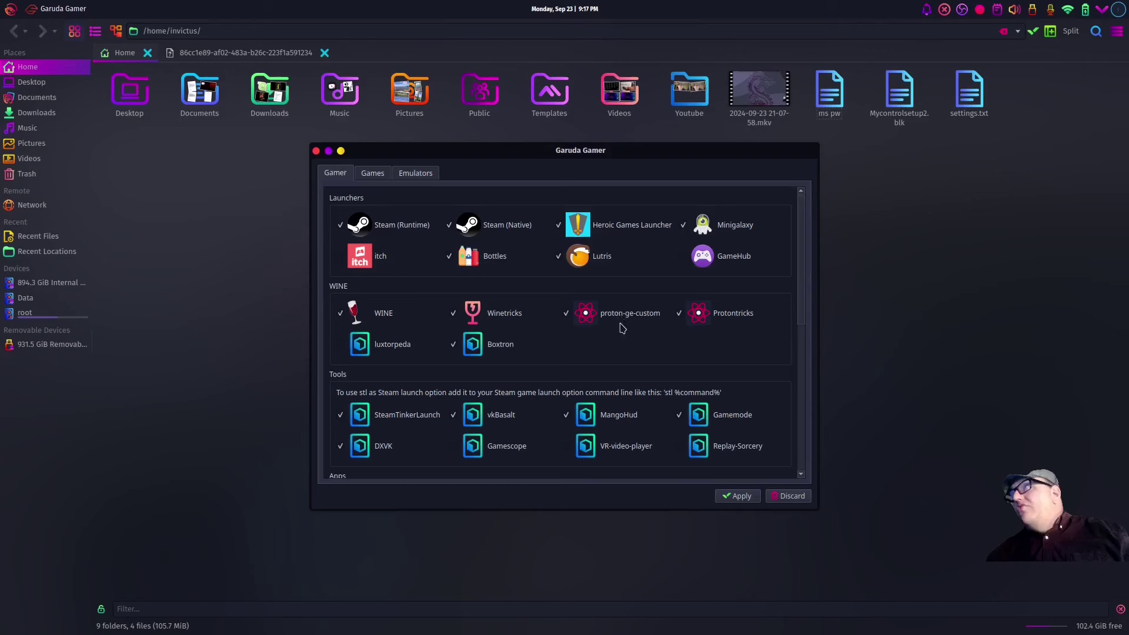
scroll(582, 277, down, 1)
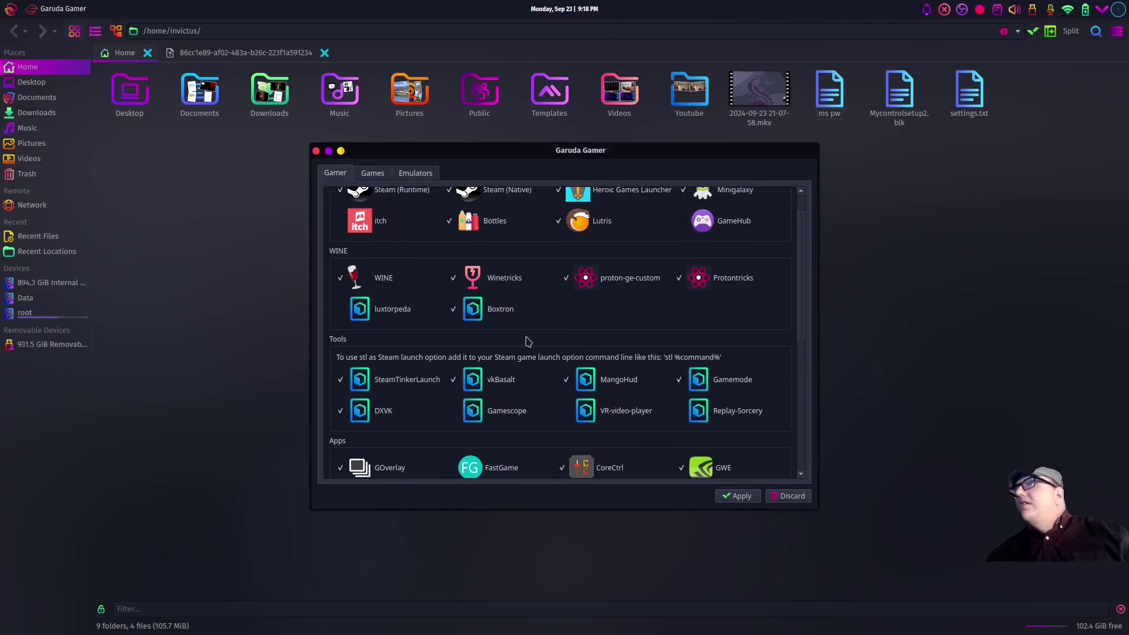
scroll(560, 291, up, 1)
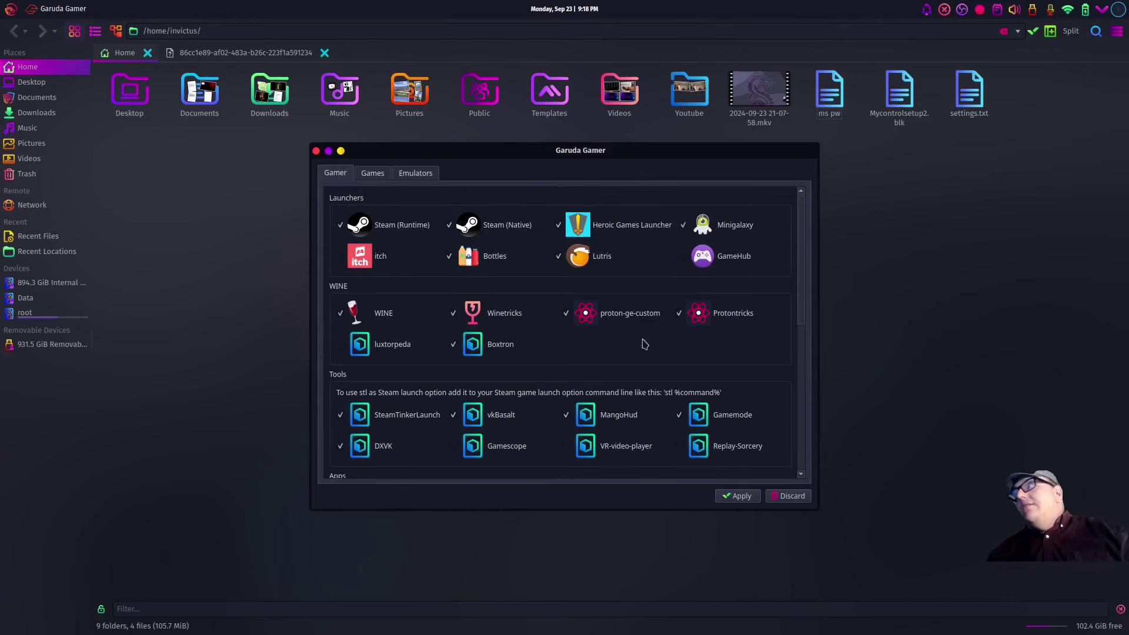
Discard Garuda Gamer, then open and close Garuda Settings Manager and Garuda Network Assistant.
click(794, 497)
click(552, 284)
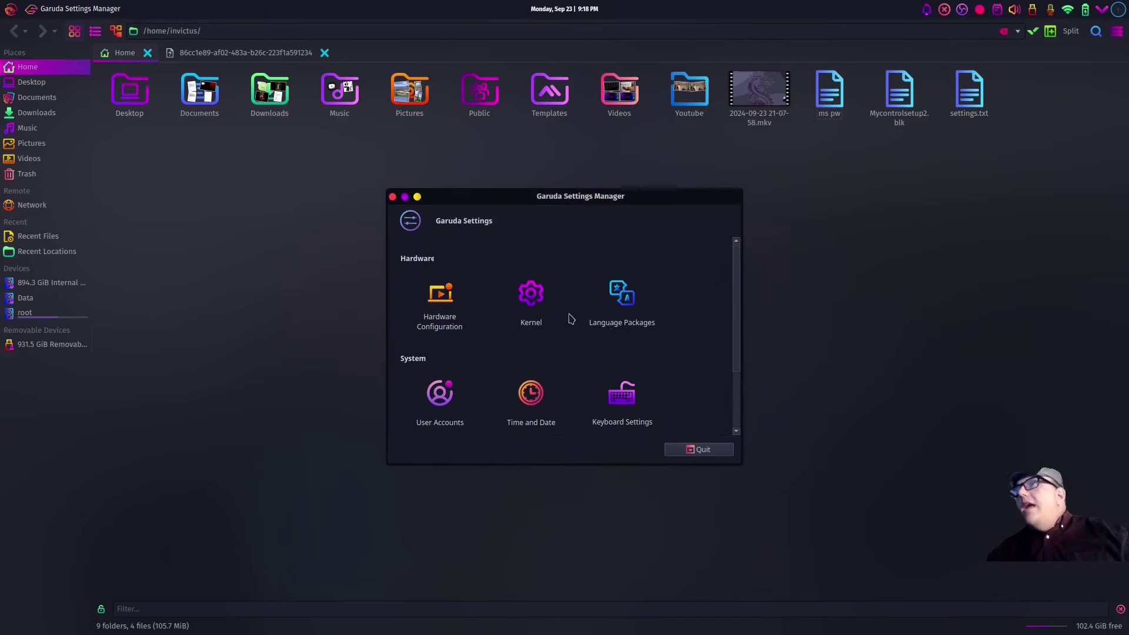
key(Escape)
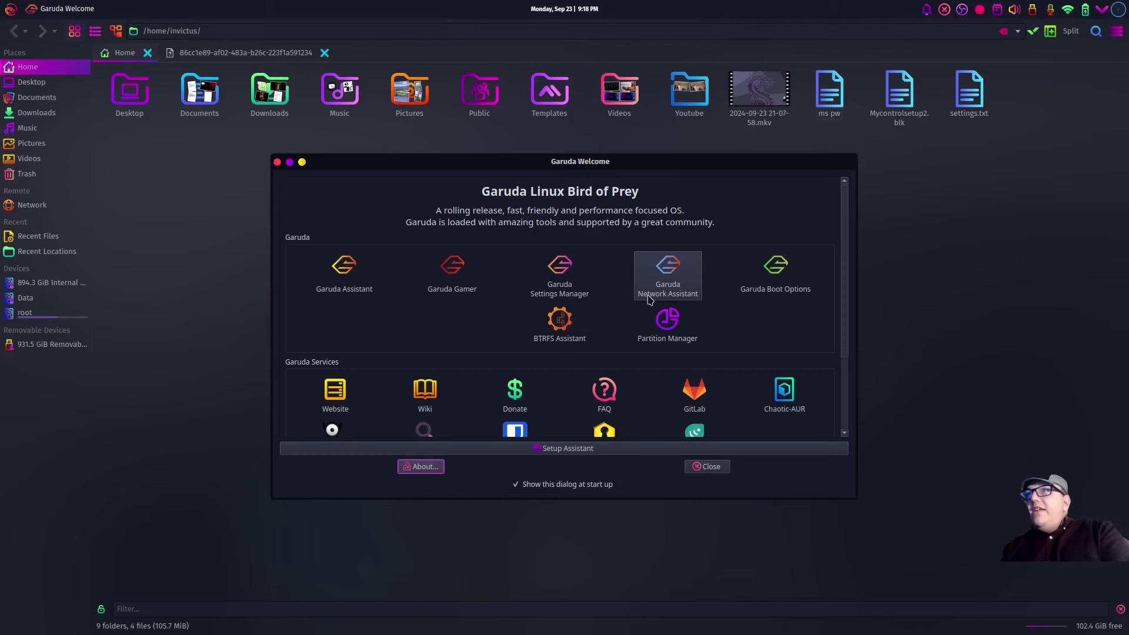
click(650, 300)
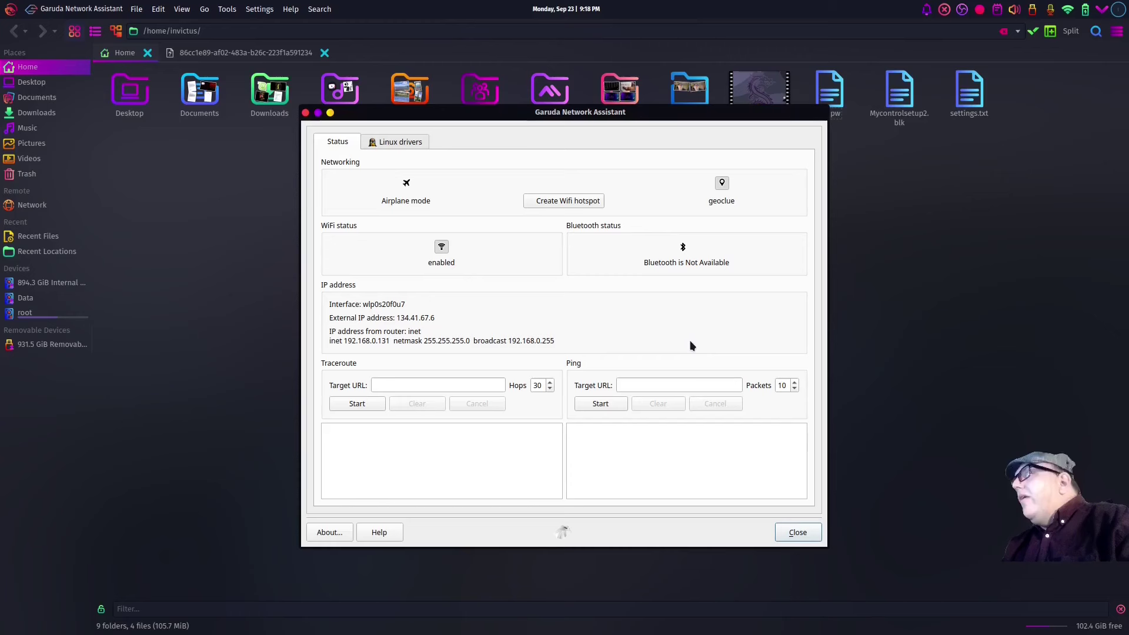
click(793, 532)
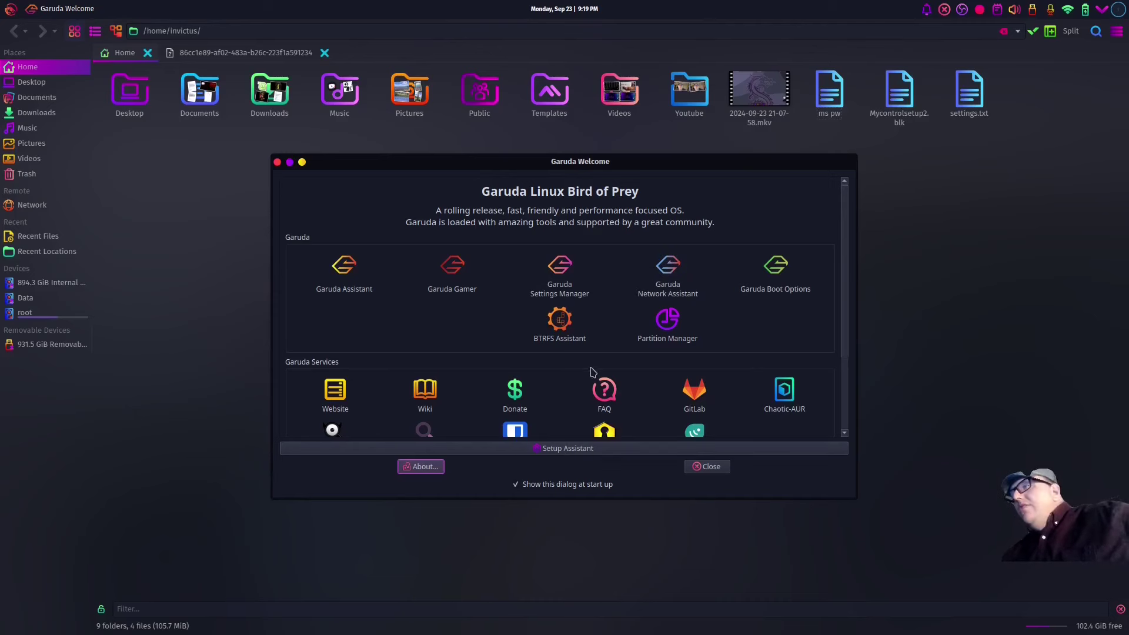
Launch Garuda Setup Assistant, accept the initial system update, and authorize it with the sudo password.
click(560, 452)
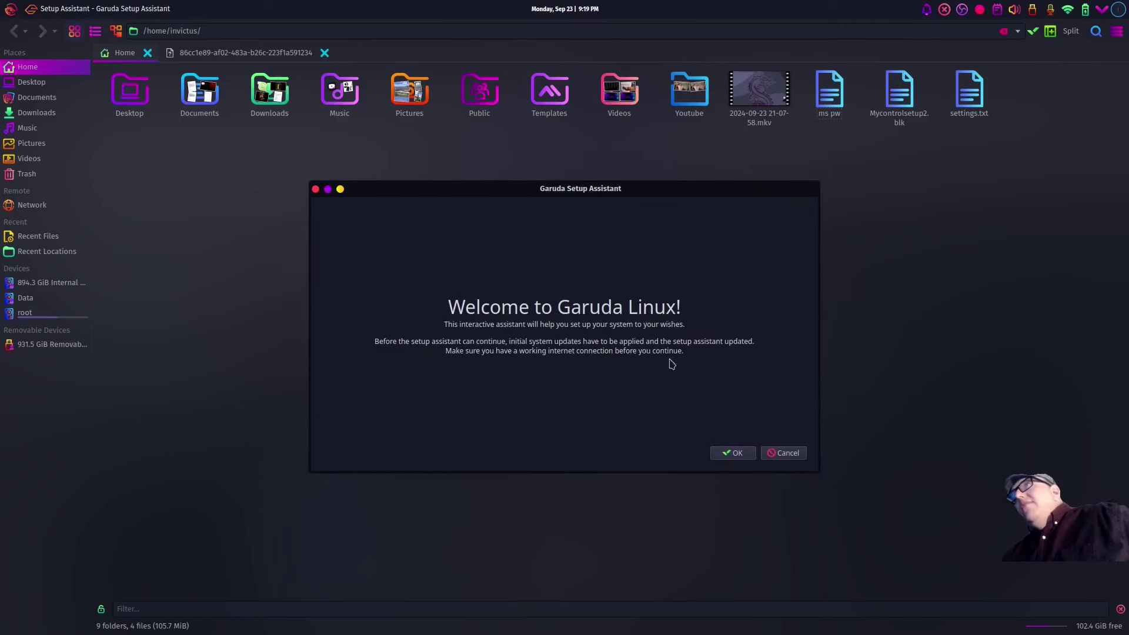
click(732, 454)
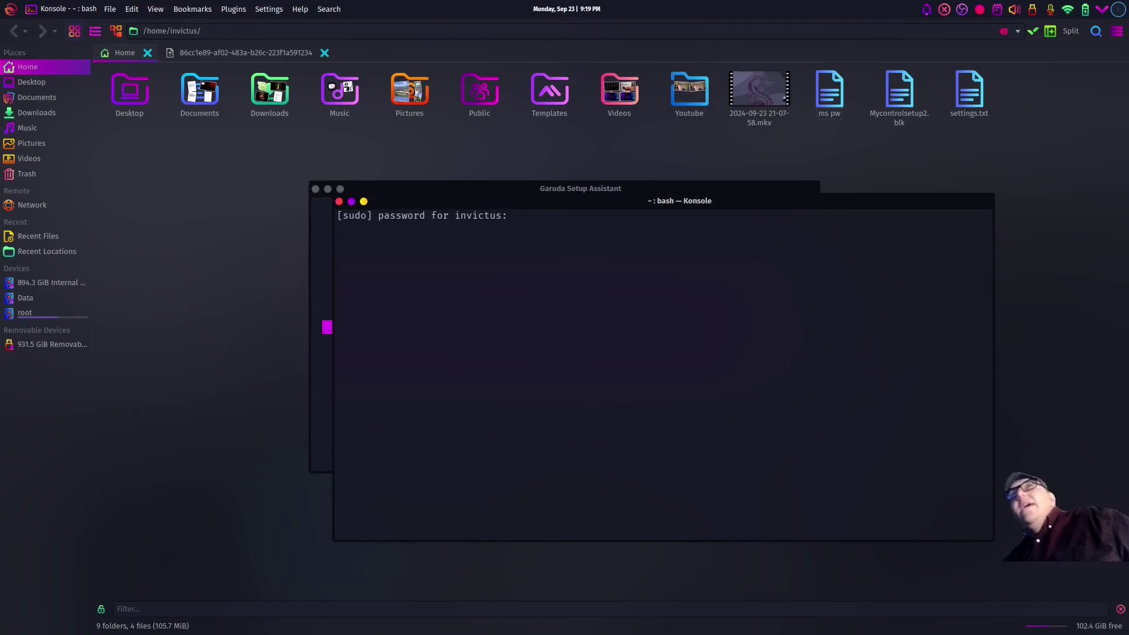
text(*****)
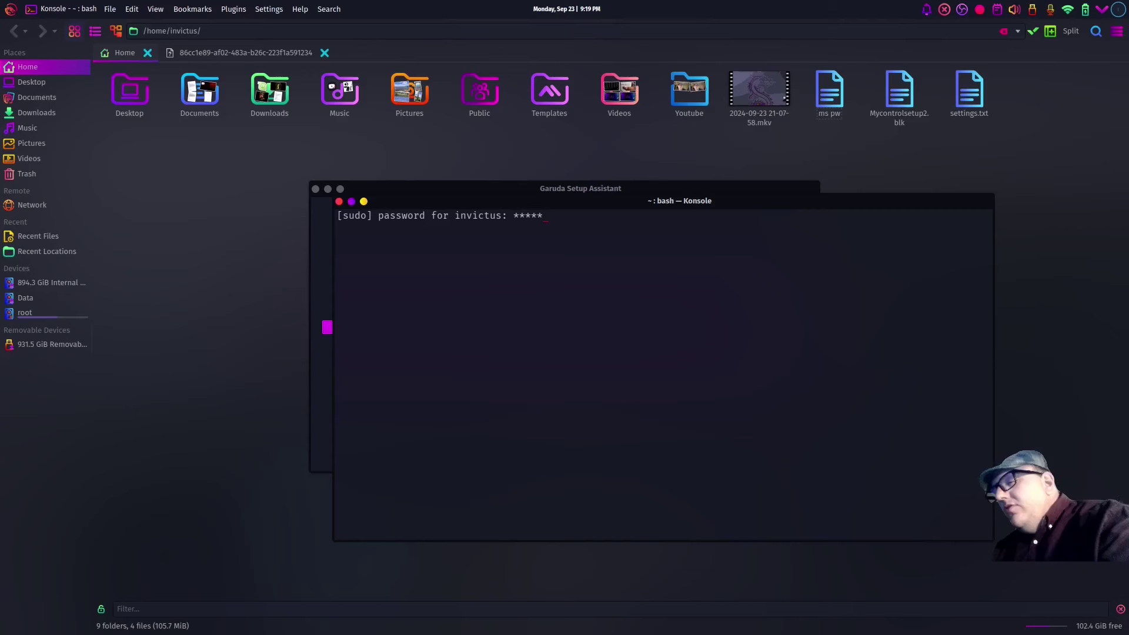
text(*****)
key(Return)
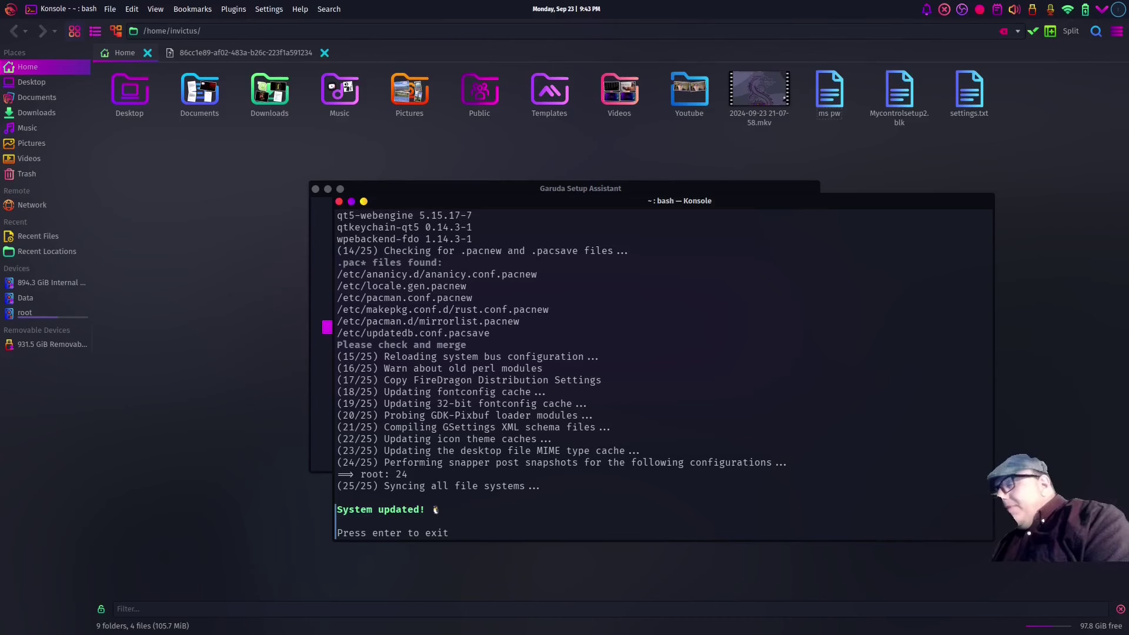
Close the finished update terminal, then view the Browsers, Office, Kernels, OS preferences and Audio categories.
key(Return)
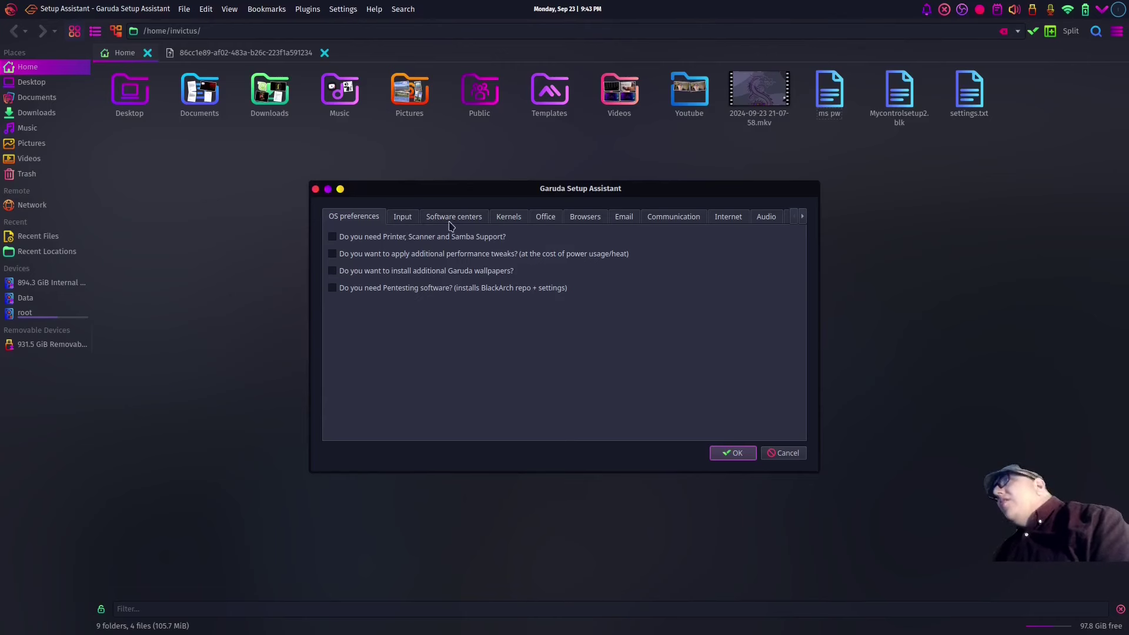
click(576, 220)
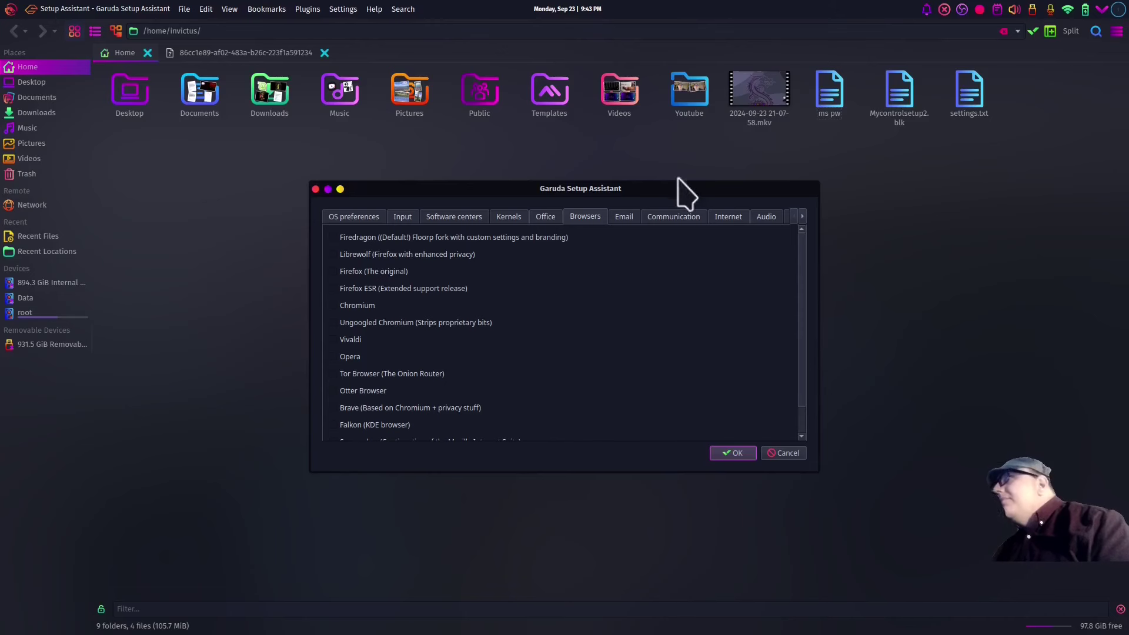
click(546, 218)
scroll(526, 304, up, 2)
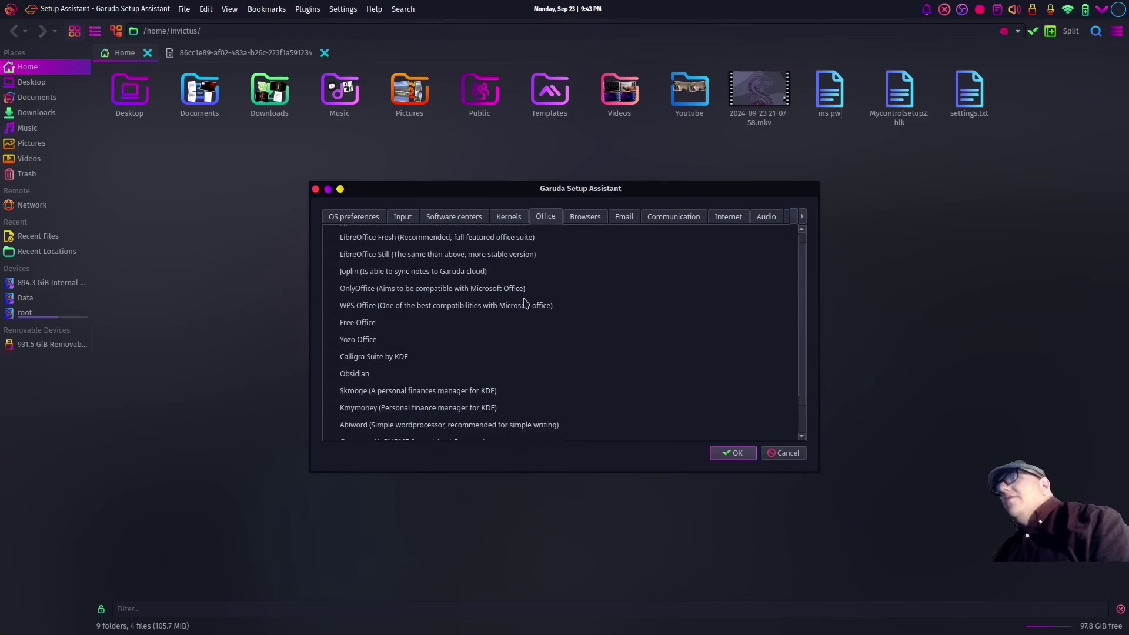
click(494, 221)
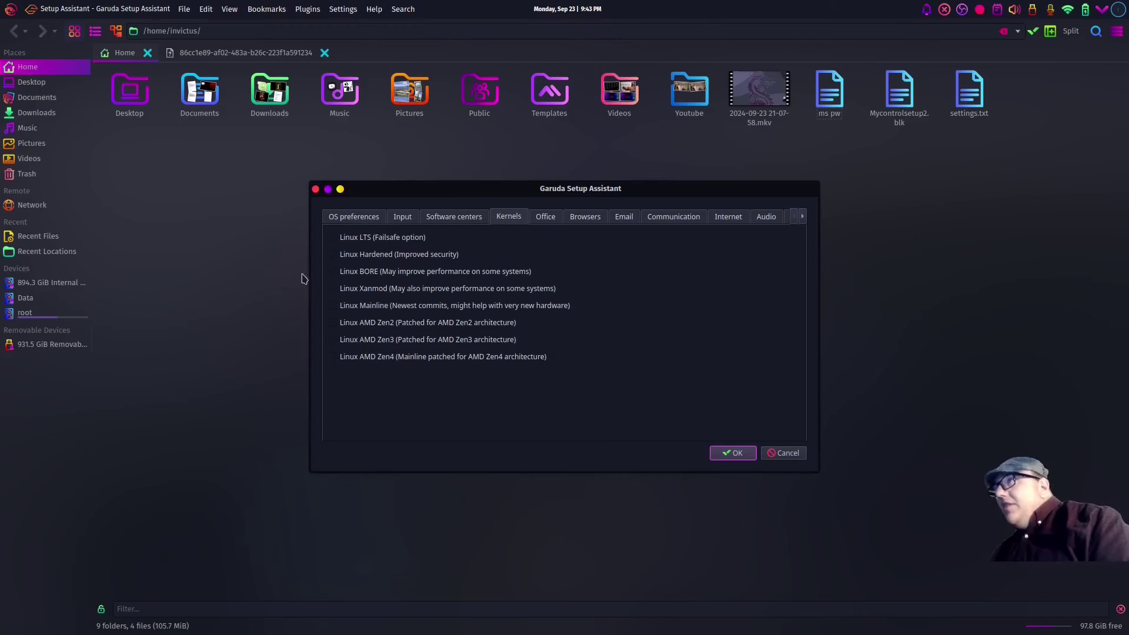
click(364, 225)
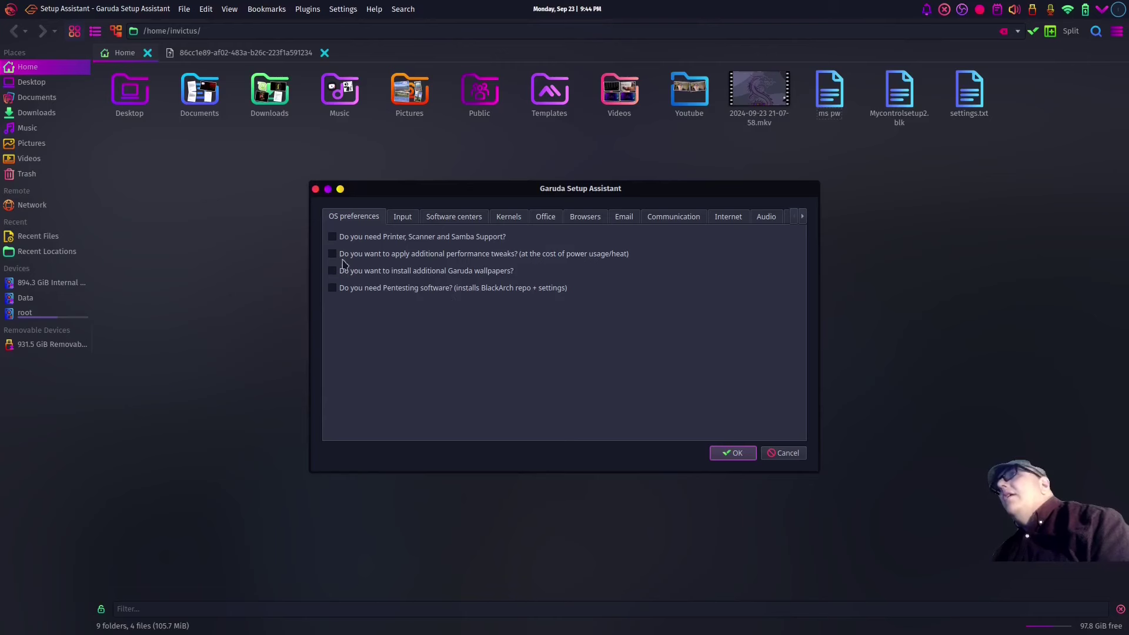
click(770, 221)
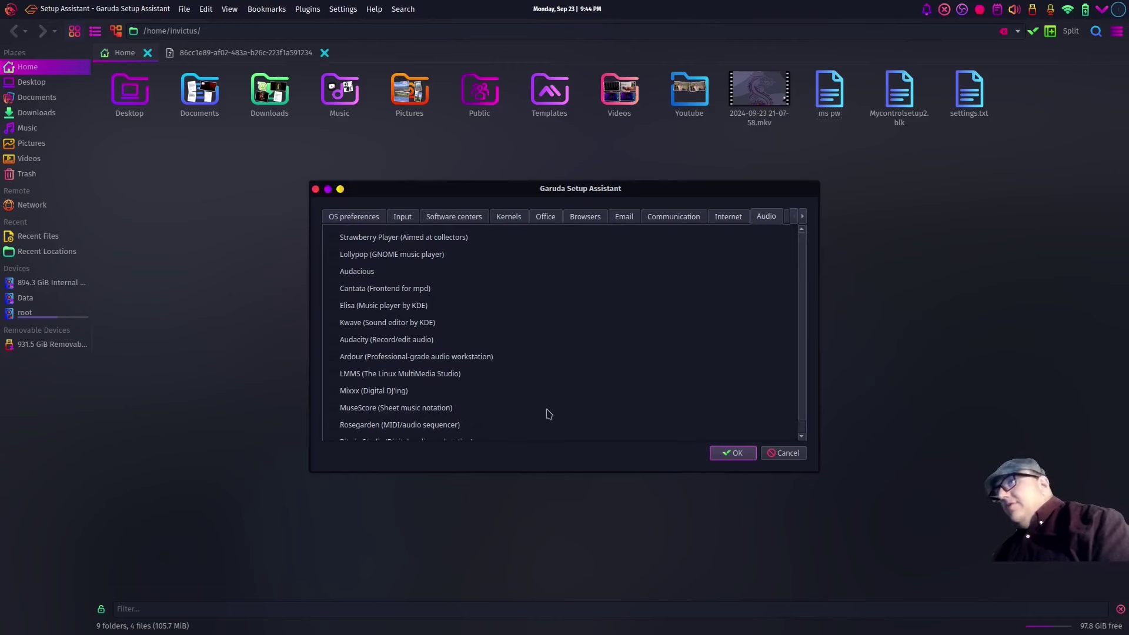